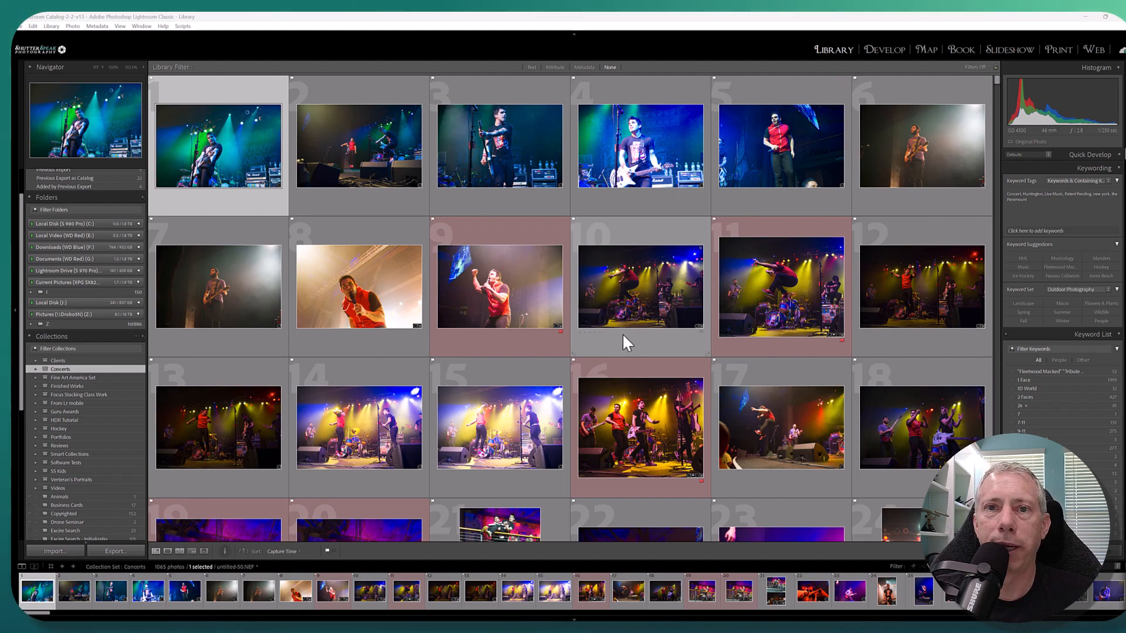
Review Excire Search's photo initialization options for the whole catalog without starting the initialization
click(52, 27)
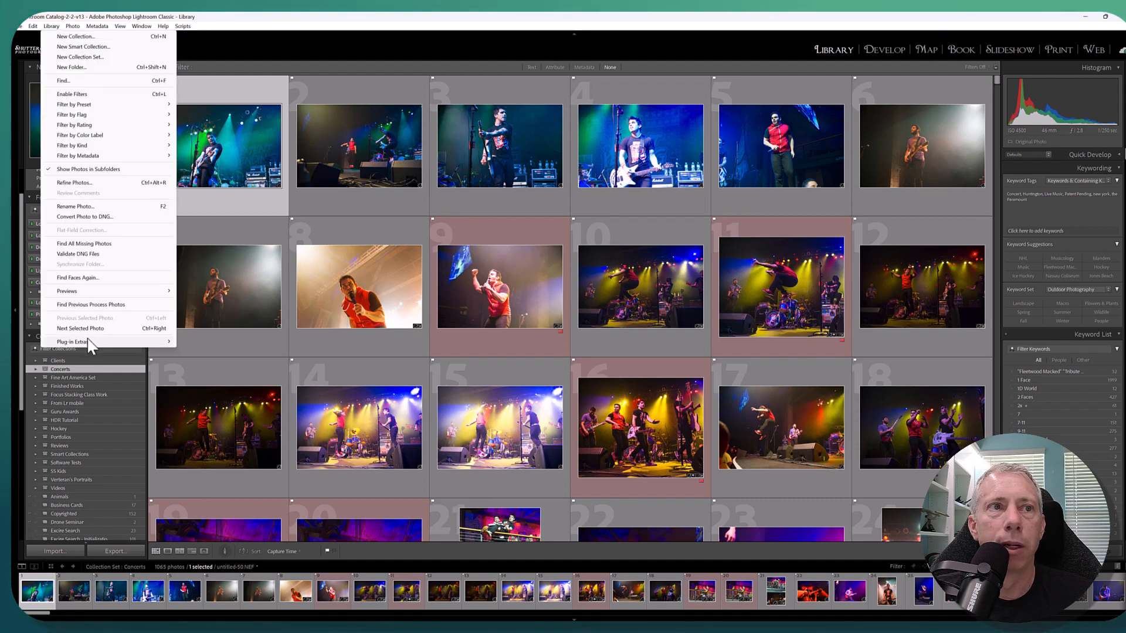
mouse_move(87, 343)
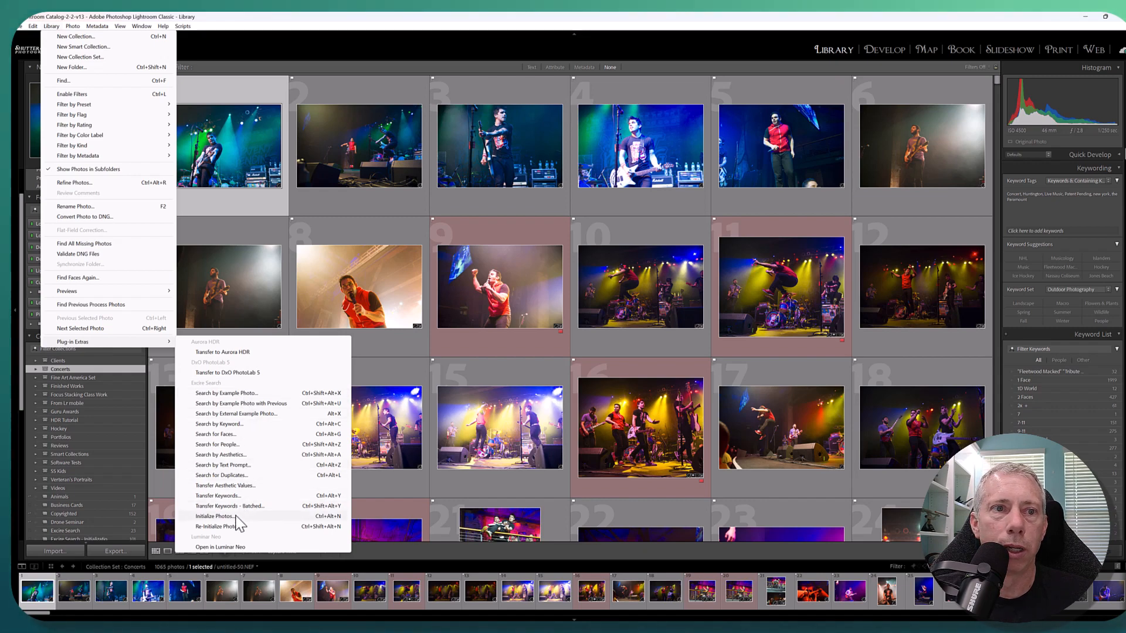
click(215, 516)
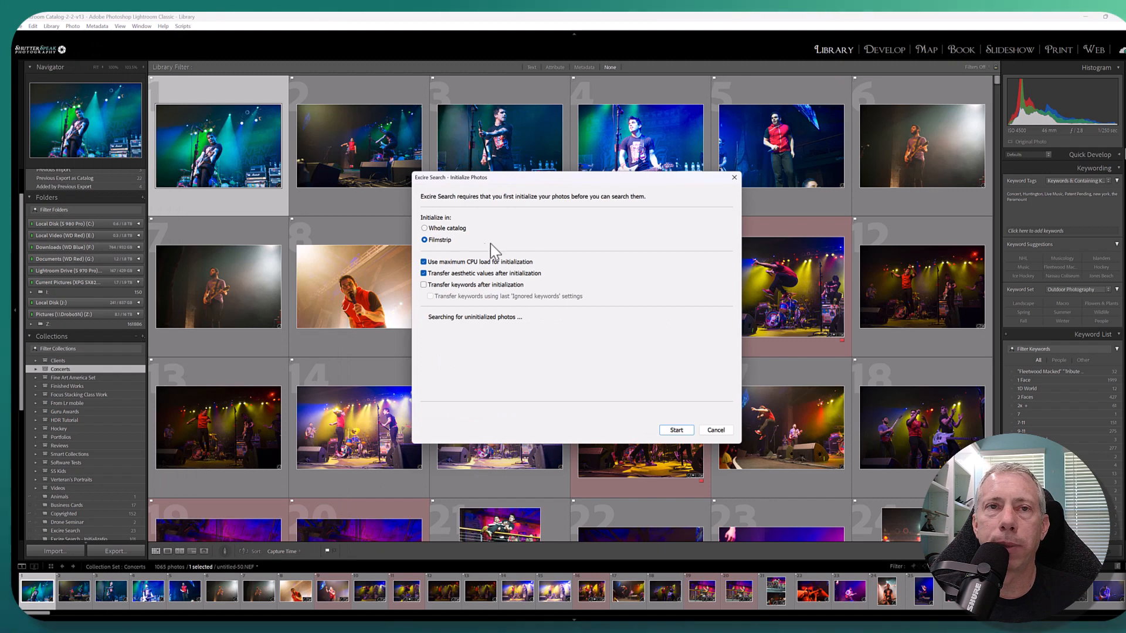
click(447, 228)
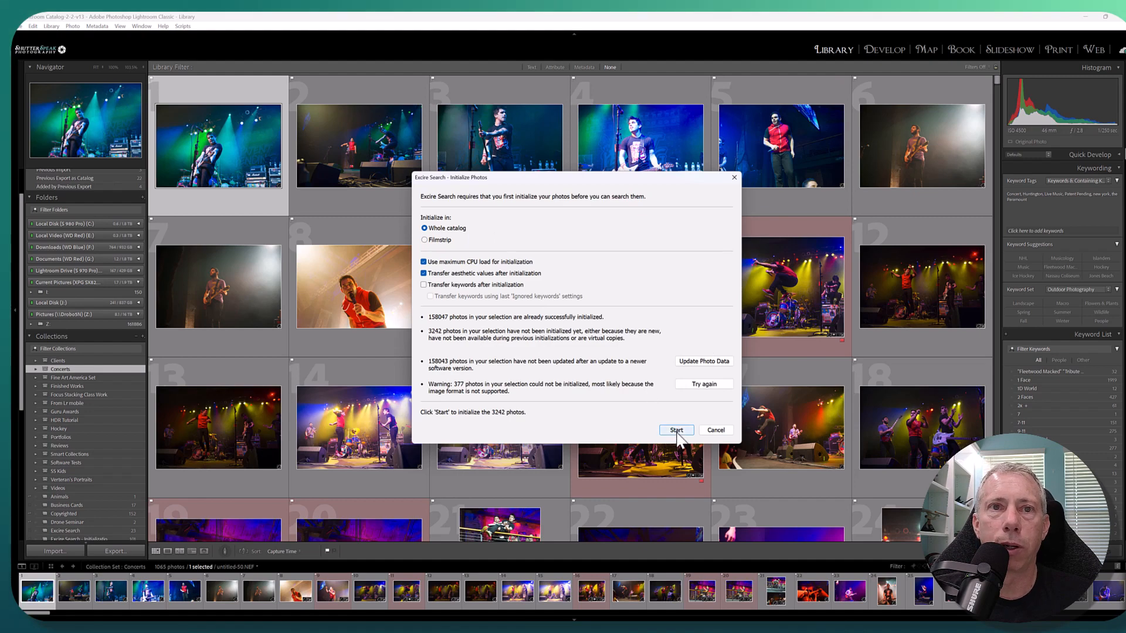
click(716, 431)
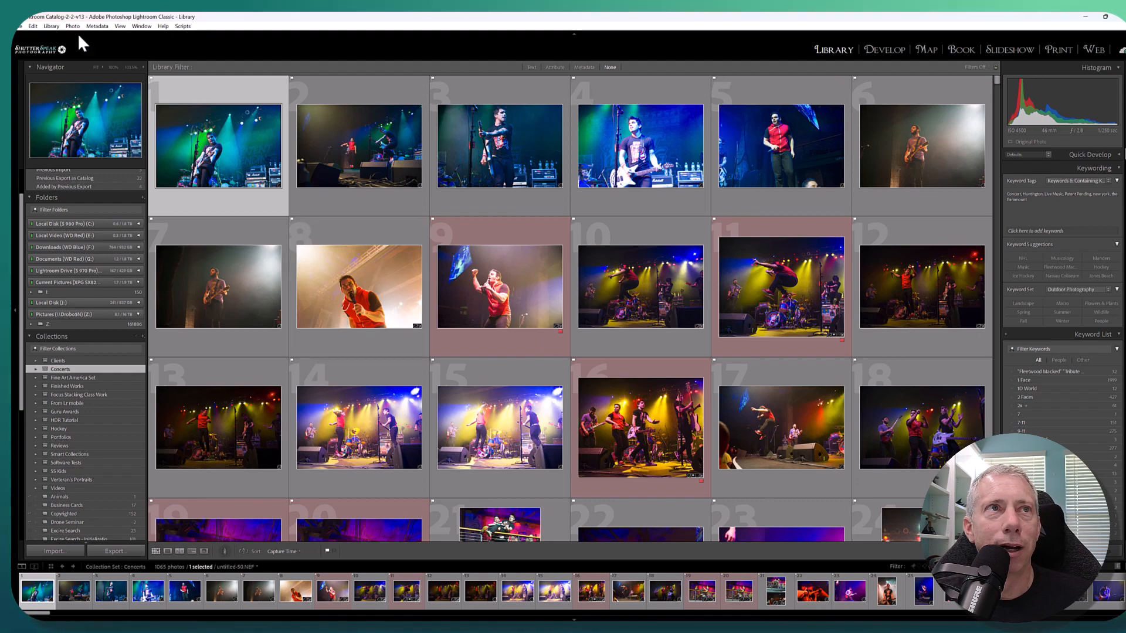
Set up an Excire text prompt search for "manatee"
click(53, 26)
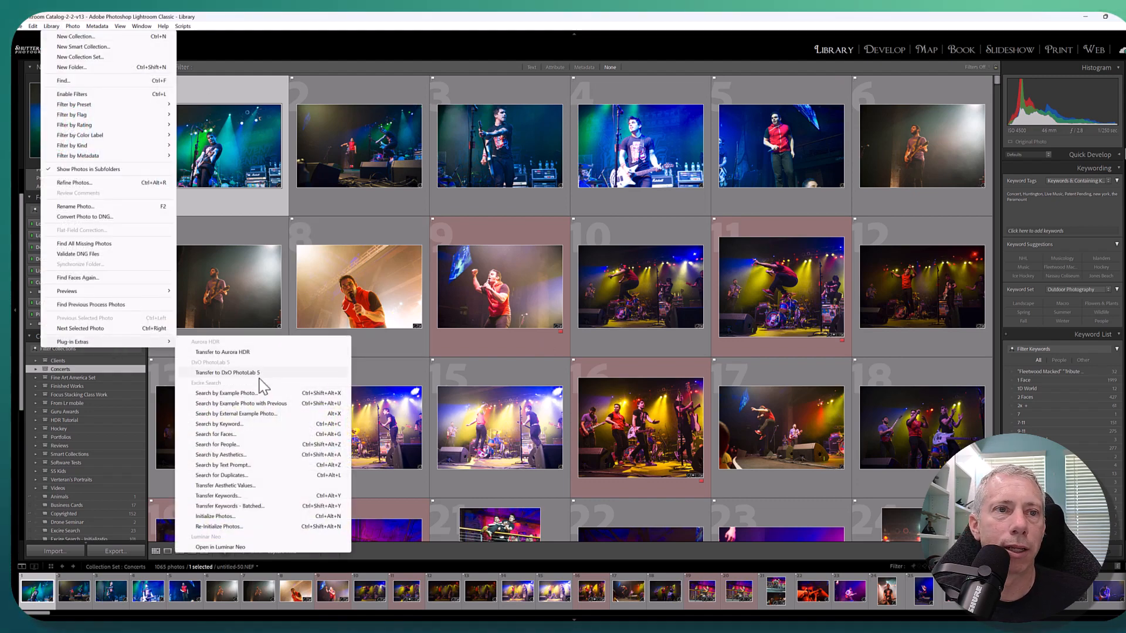
click(245, 467)
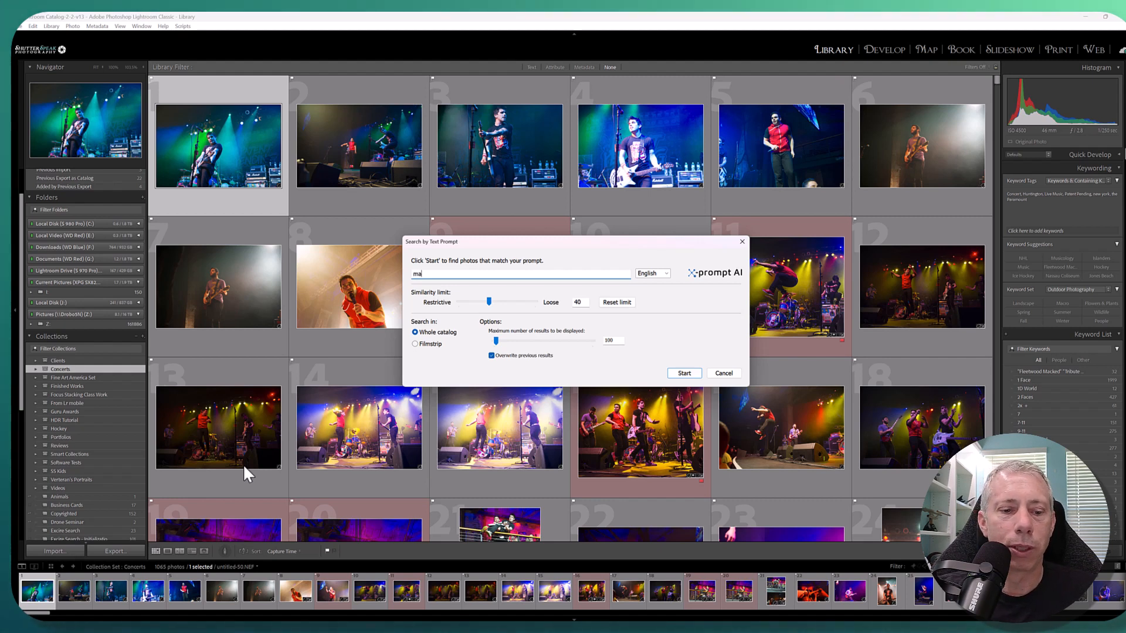
text(natee)
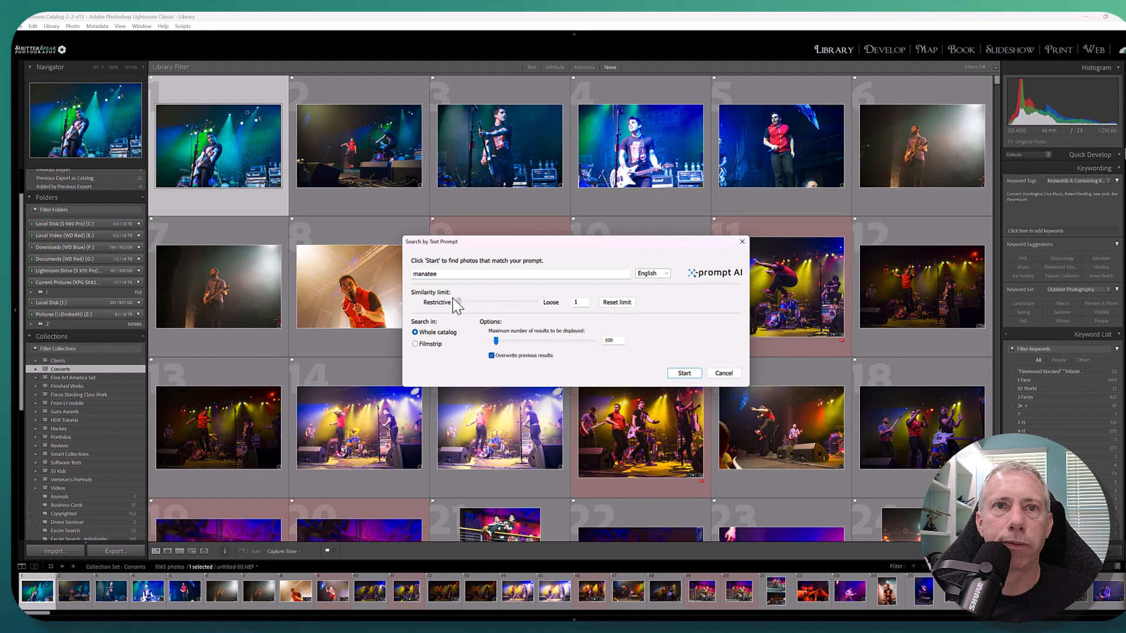
Try different similarity limit and maximum result settings, restoring them to 40 and 100
drag(488, 301, 539, 301)
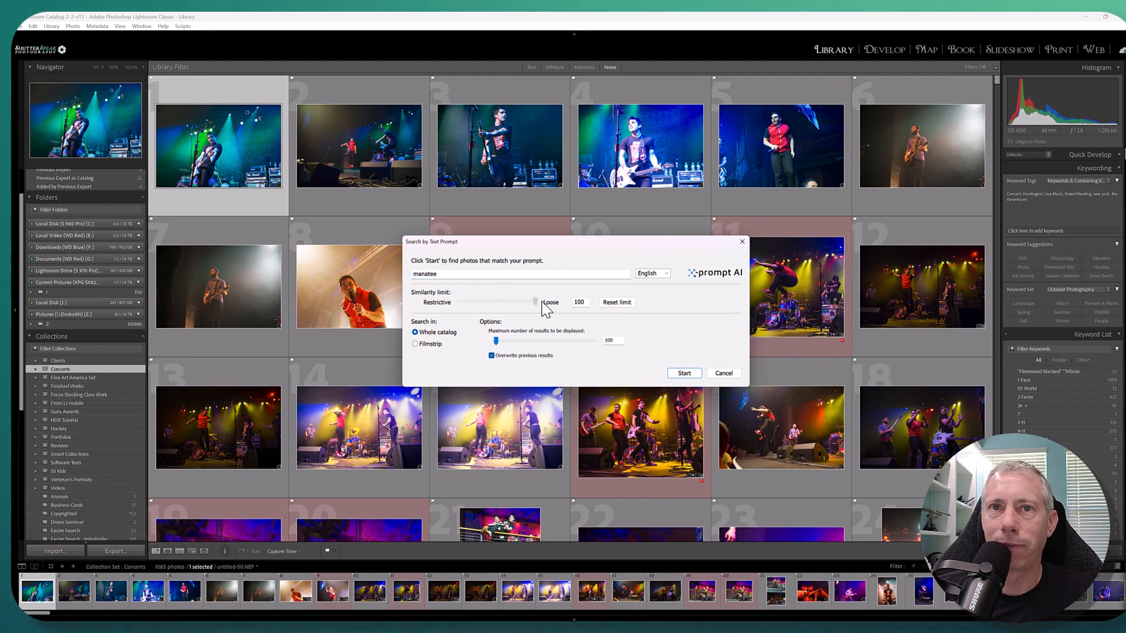
click(616, 304)
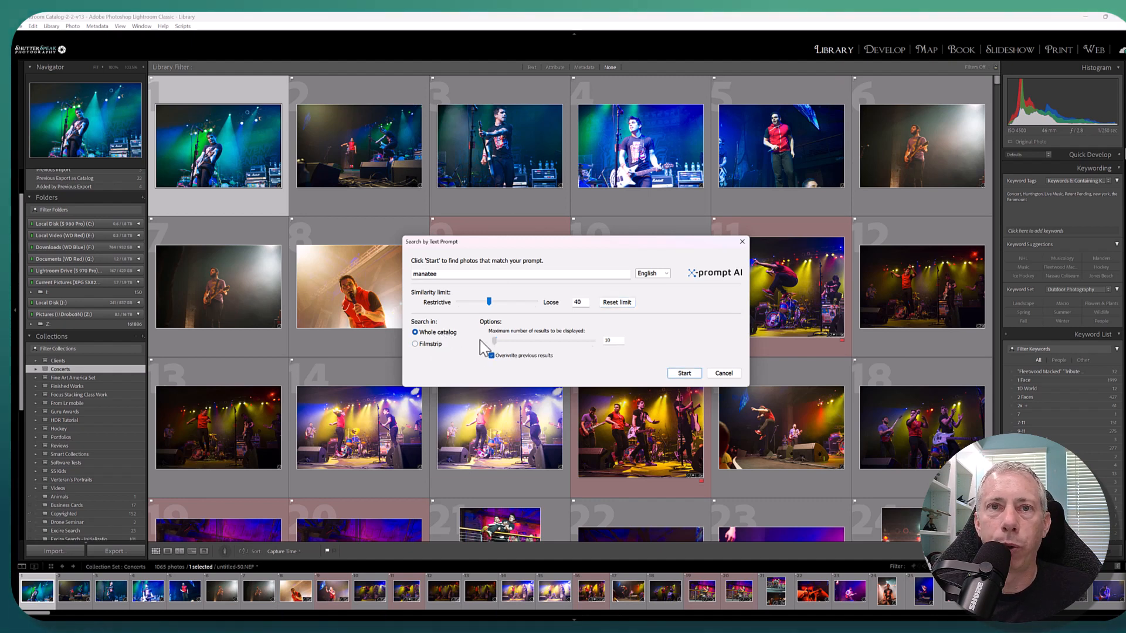
drag(496, 342, 601, 345)
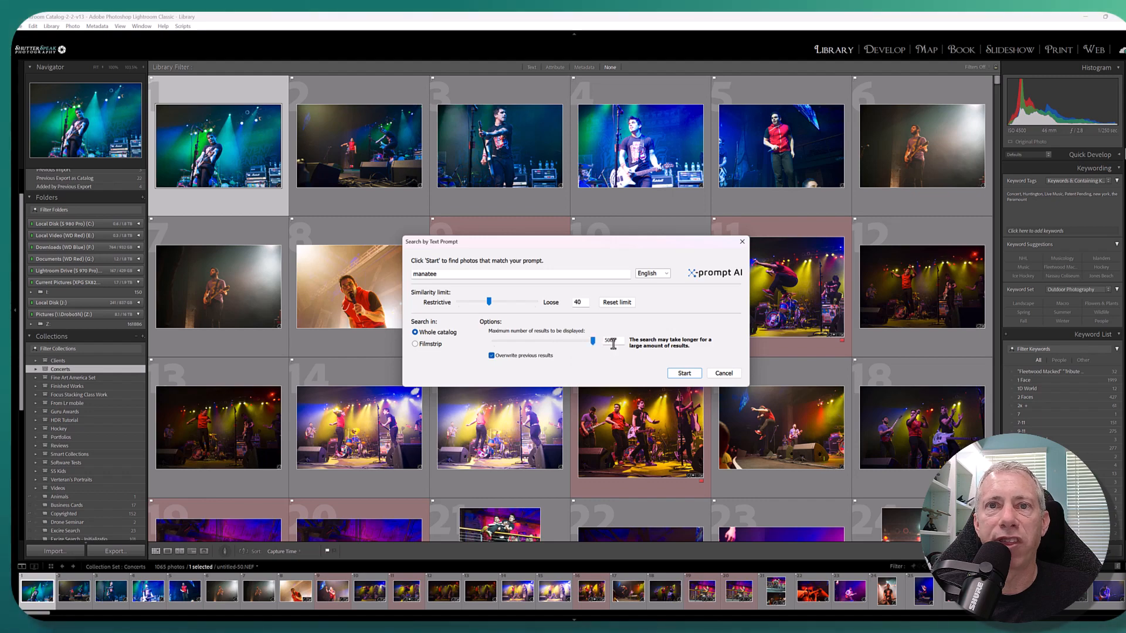
double_click(616, 343)
text(100)
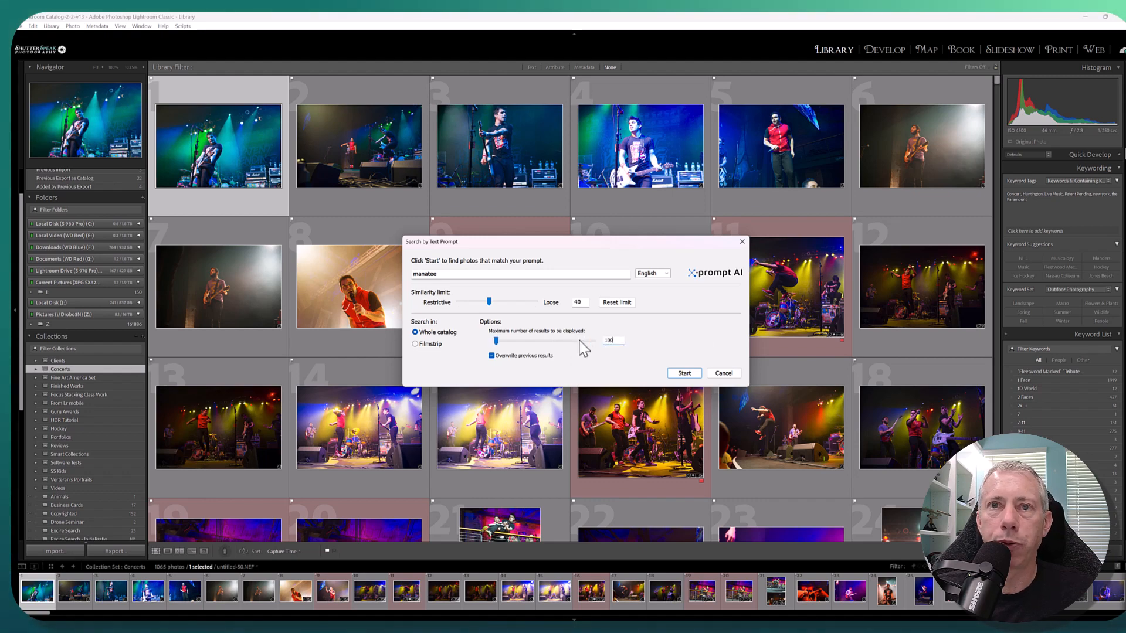
Run the manatee text prompt search across the whole catalog and browse through the matching photos
click(683, 374)
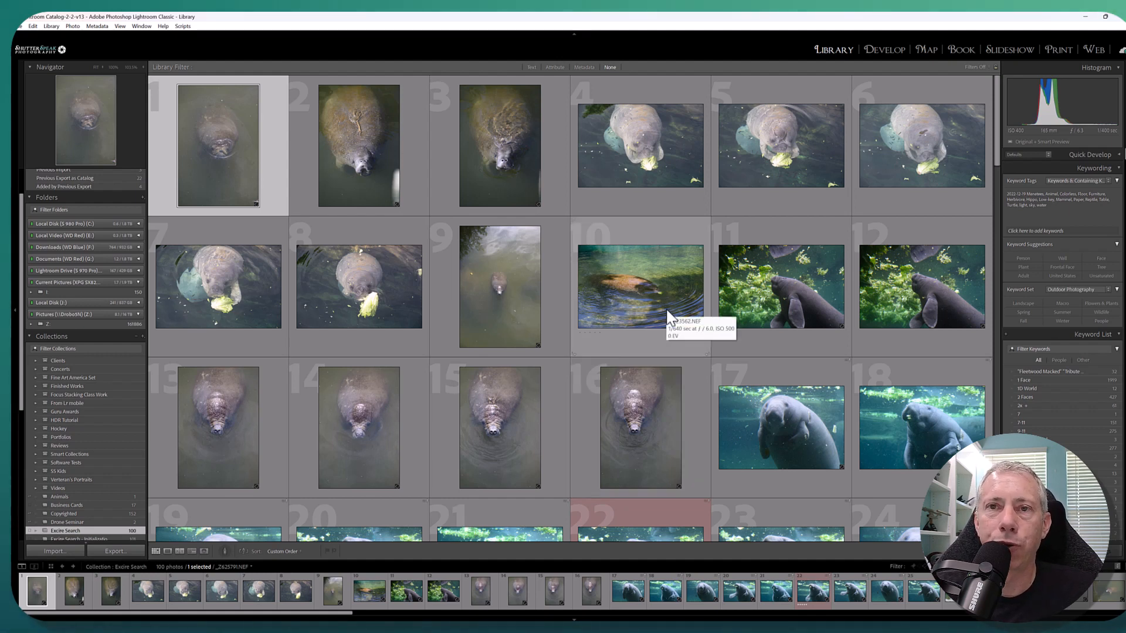
scroll(638, 290, down, 5)
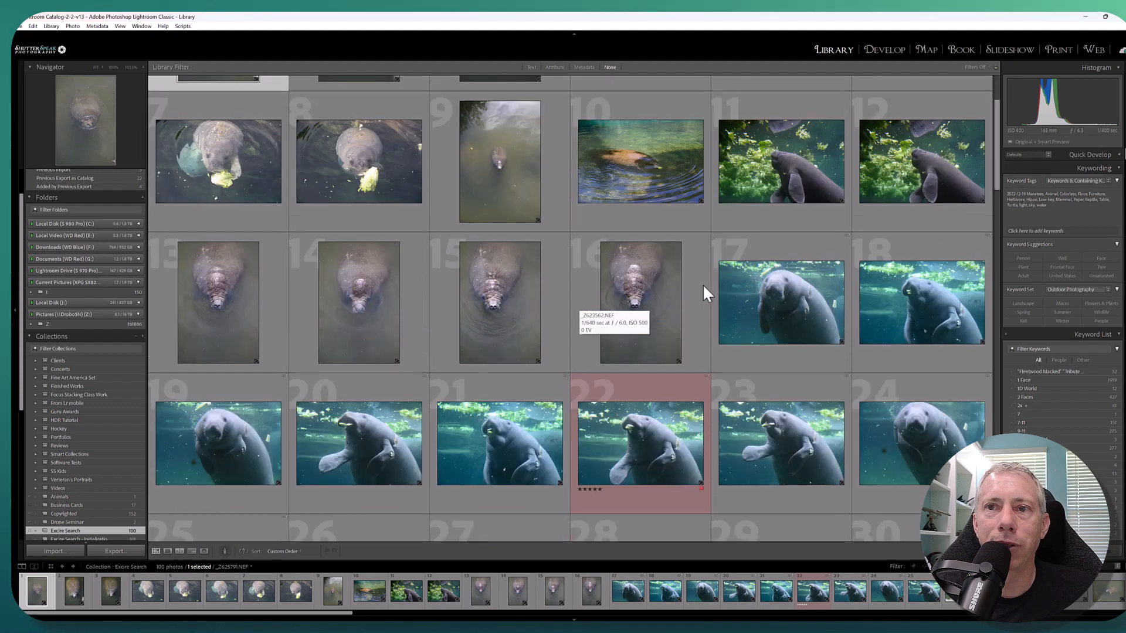
scroll(737, 272, down, 3)
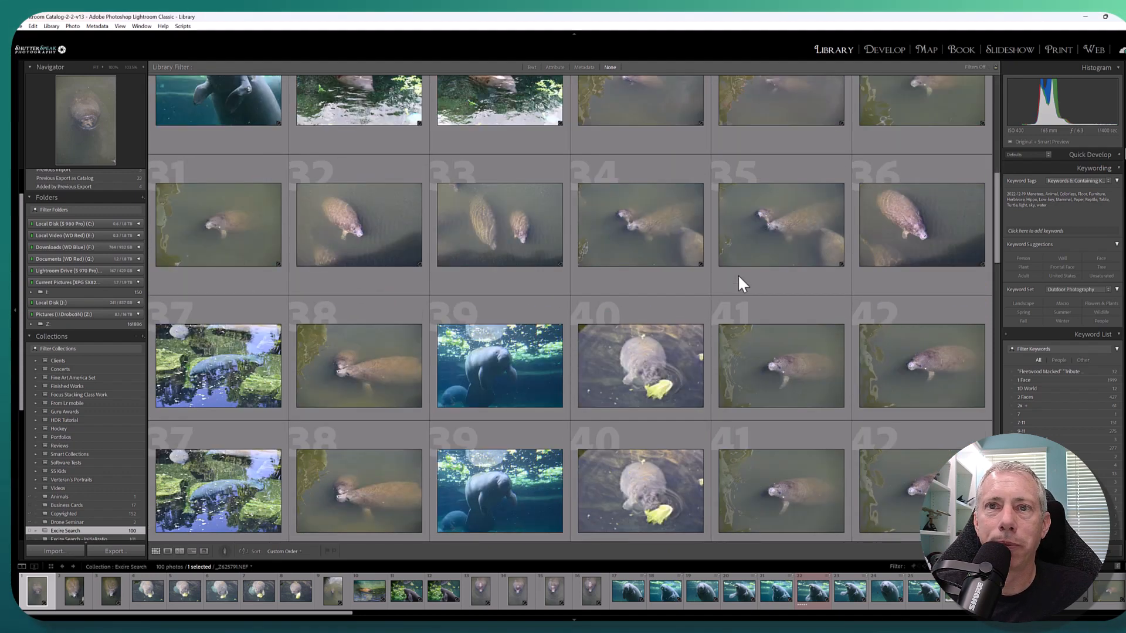
scroll(742, 274, down, 10)
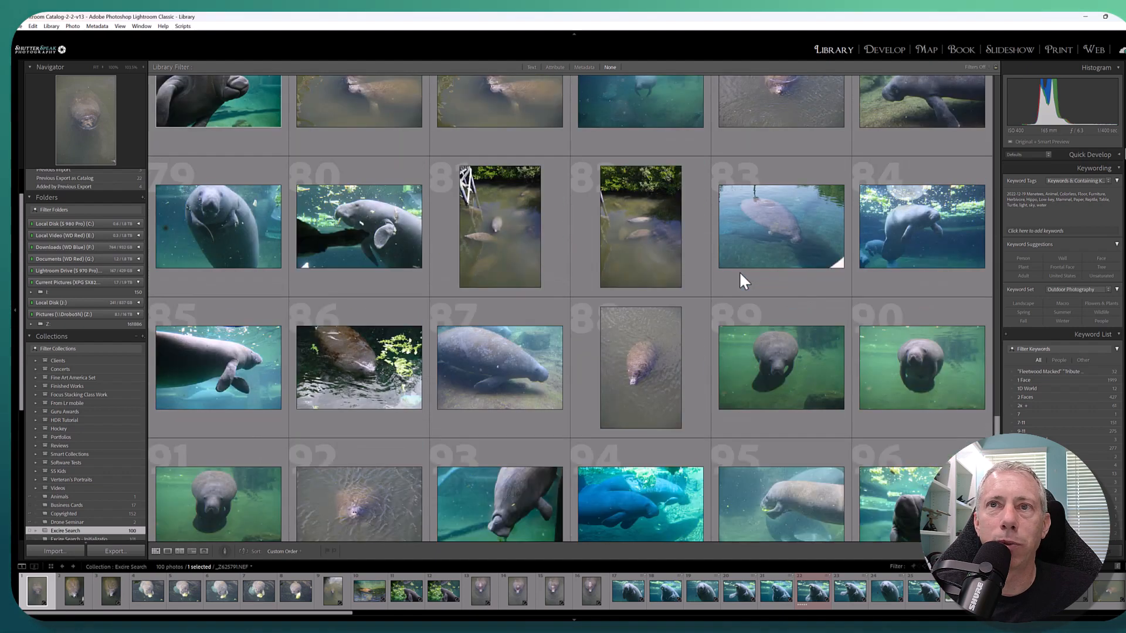
scroll(737, 272, down, 3)
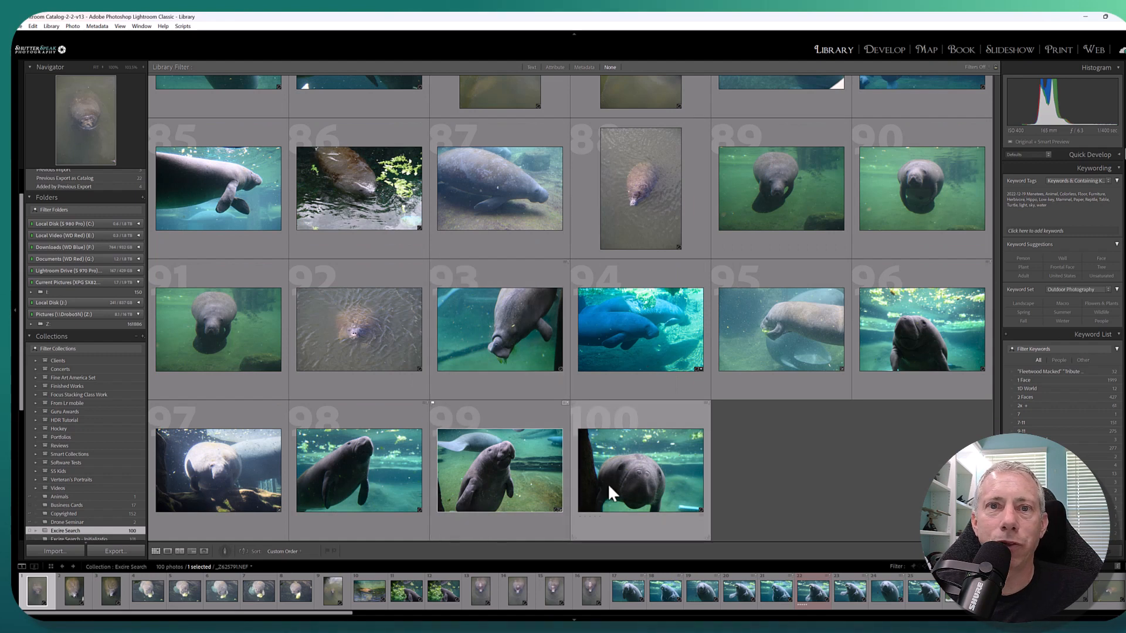
View manatee photo 99 enlarged and return to the thumbnail grid
click(505, 456)
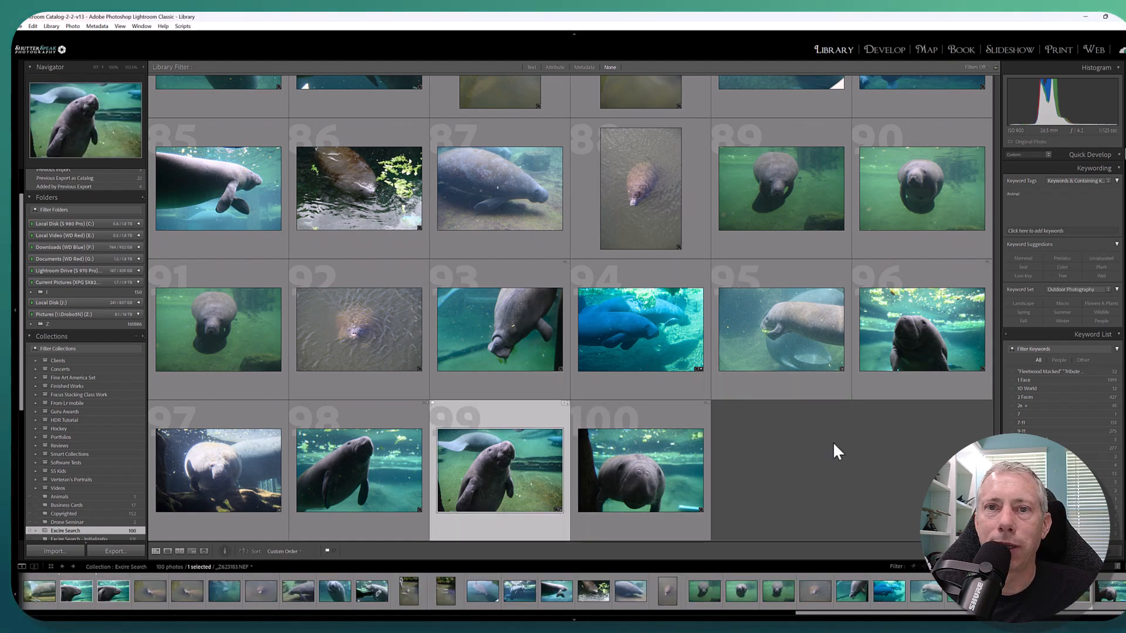
double_click(508, 455)
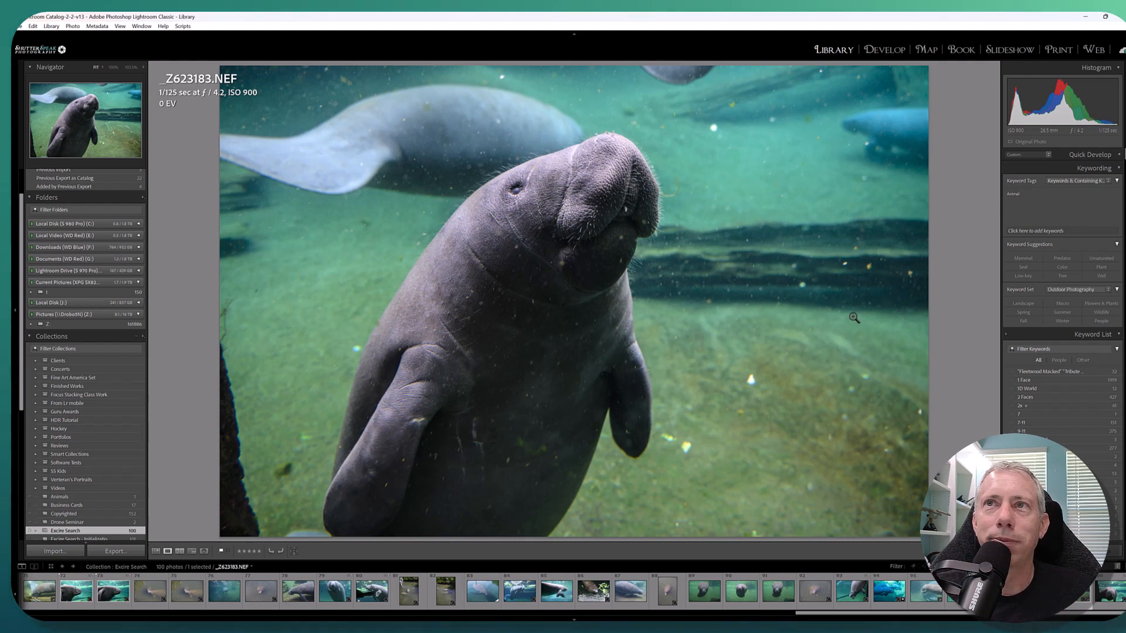
key(g)
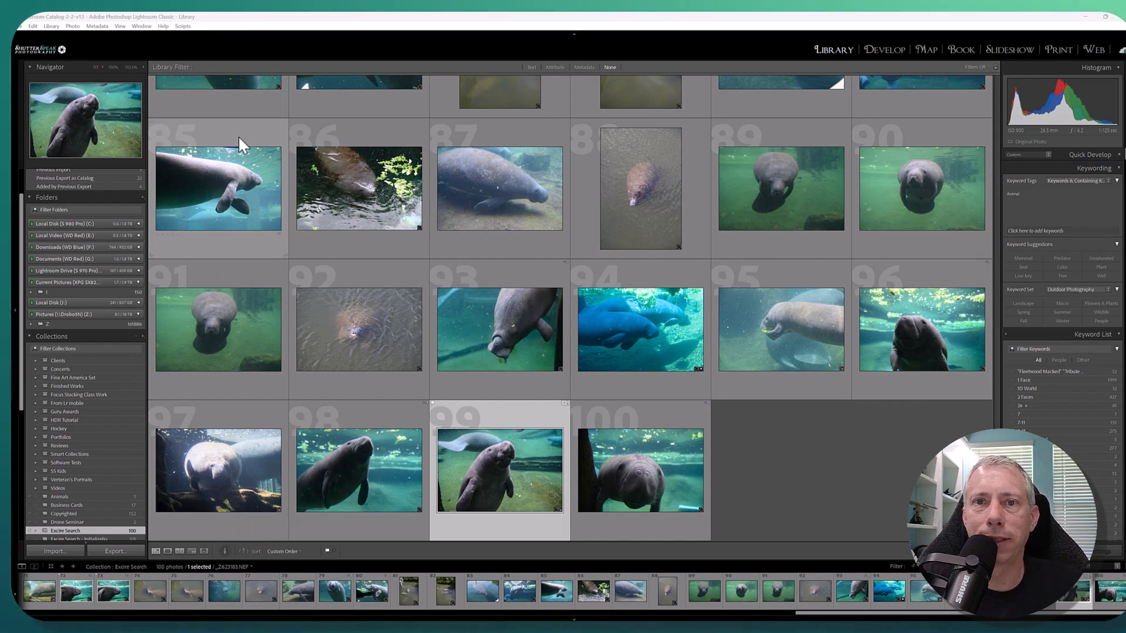
Set up an Excire keyword search and include the Team Sport keyword from the Sport category
click(52, 26)
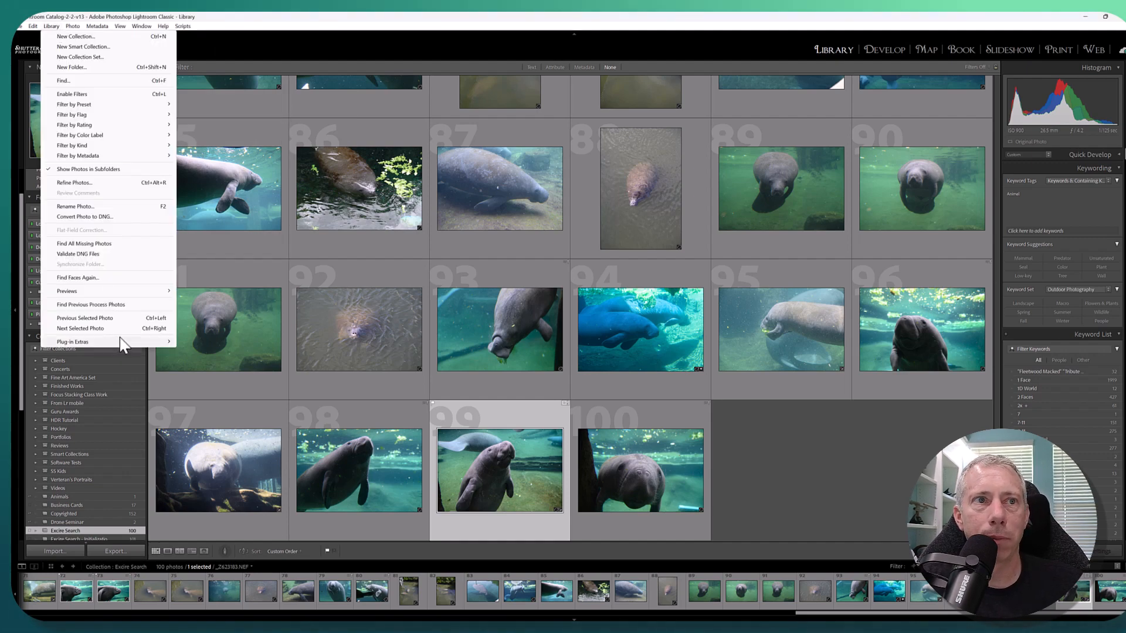
mouse_move(124, 343)
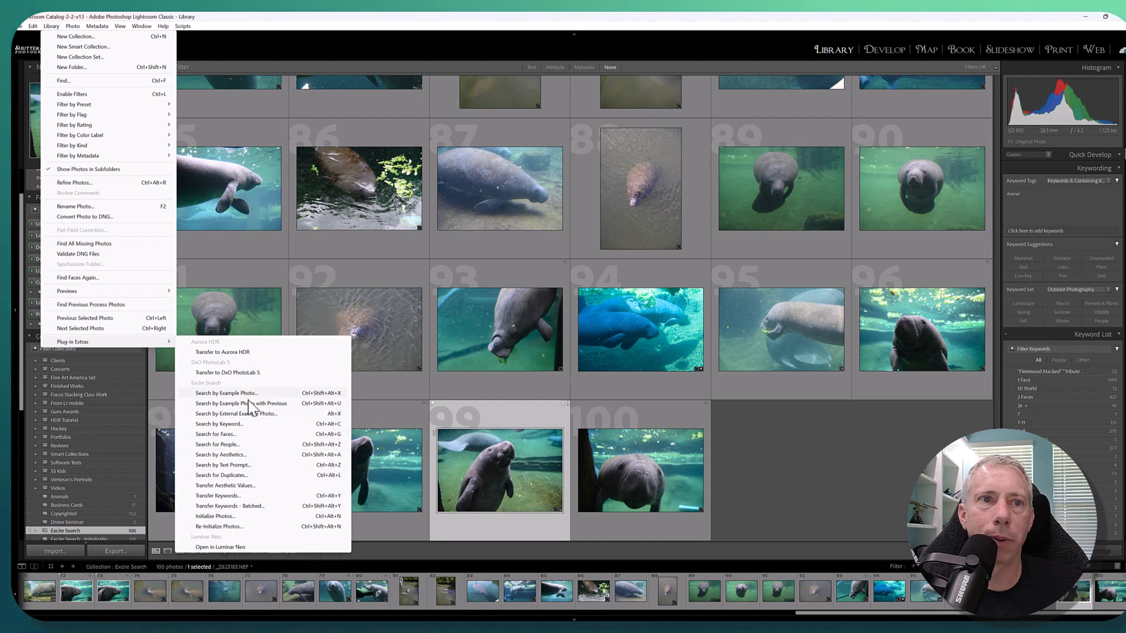
click(250, 424)
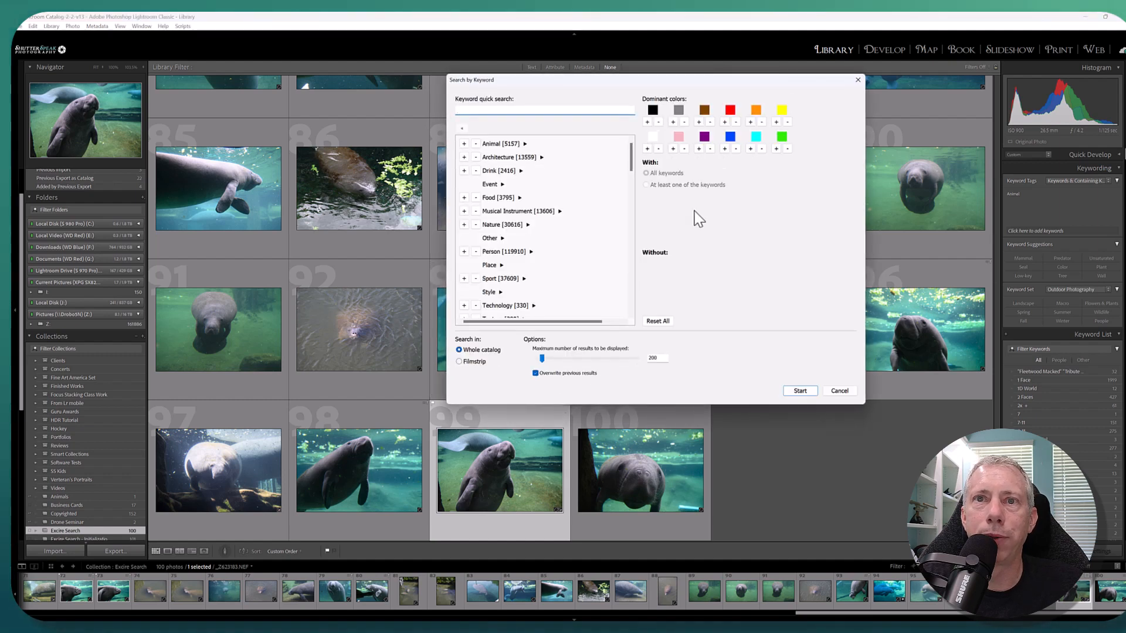
drag(528, 78, 520, 101)
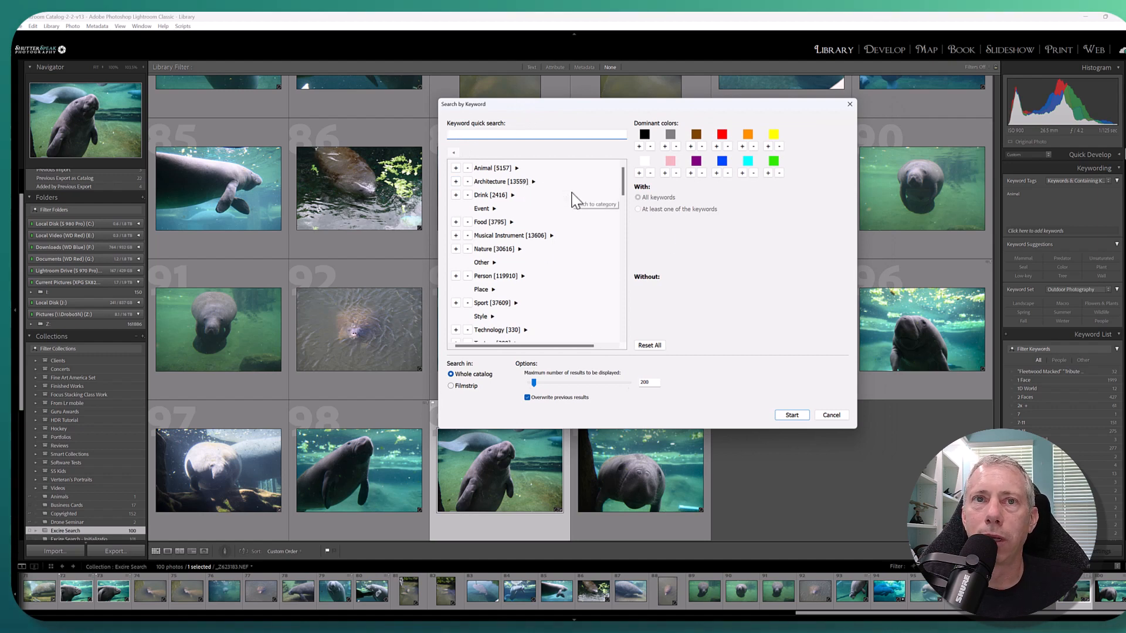
click(516, 303)
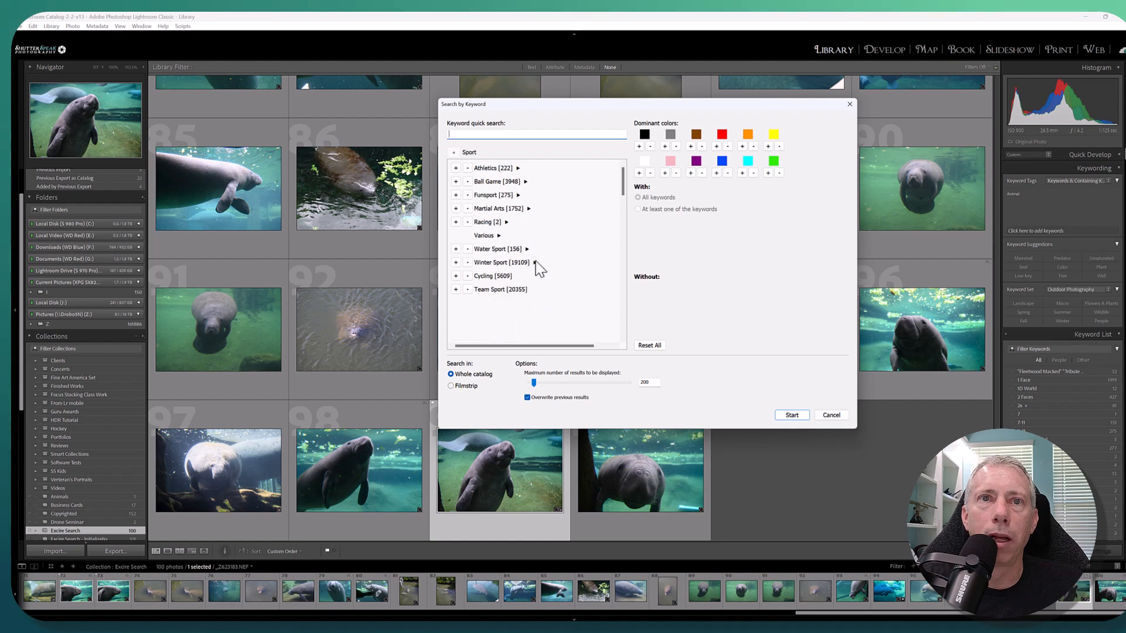
click(456, 289)
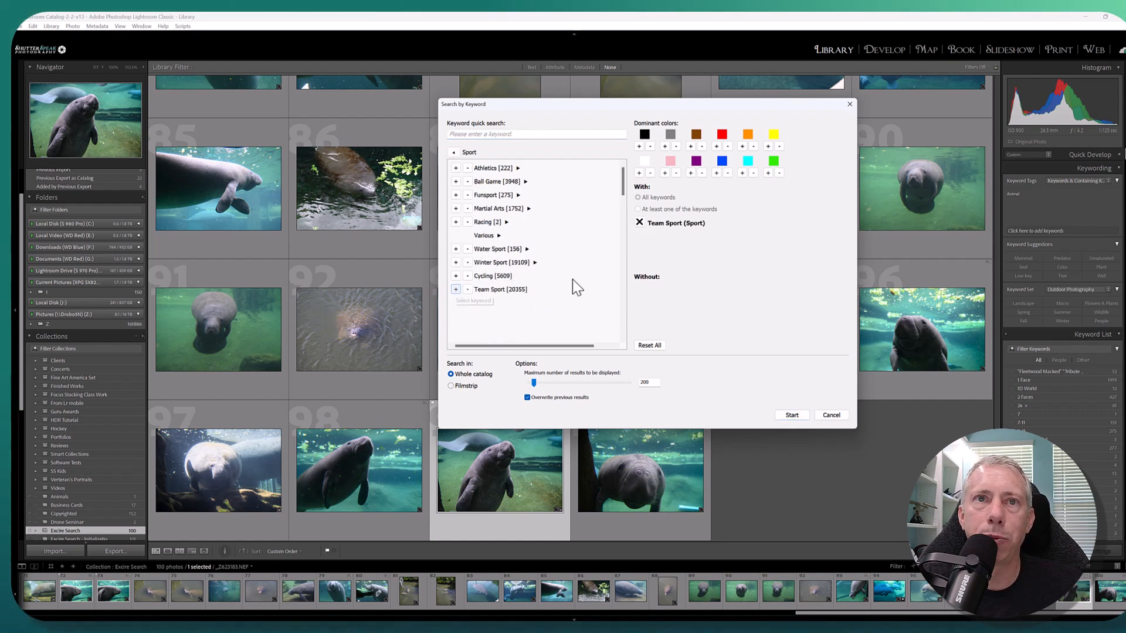
Look up "hockey" among the keywords and include Ice Hockey in the search
click(530, 135)
text(hocket)
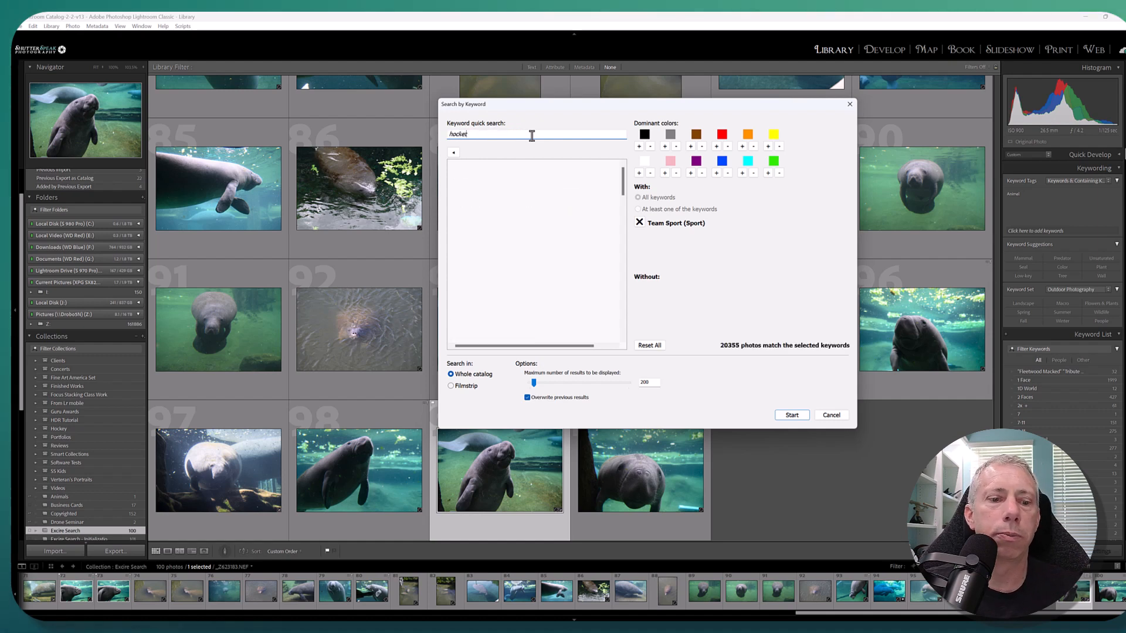
key(BackSpace)
text(y)
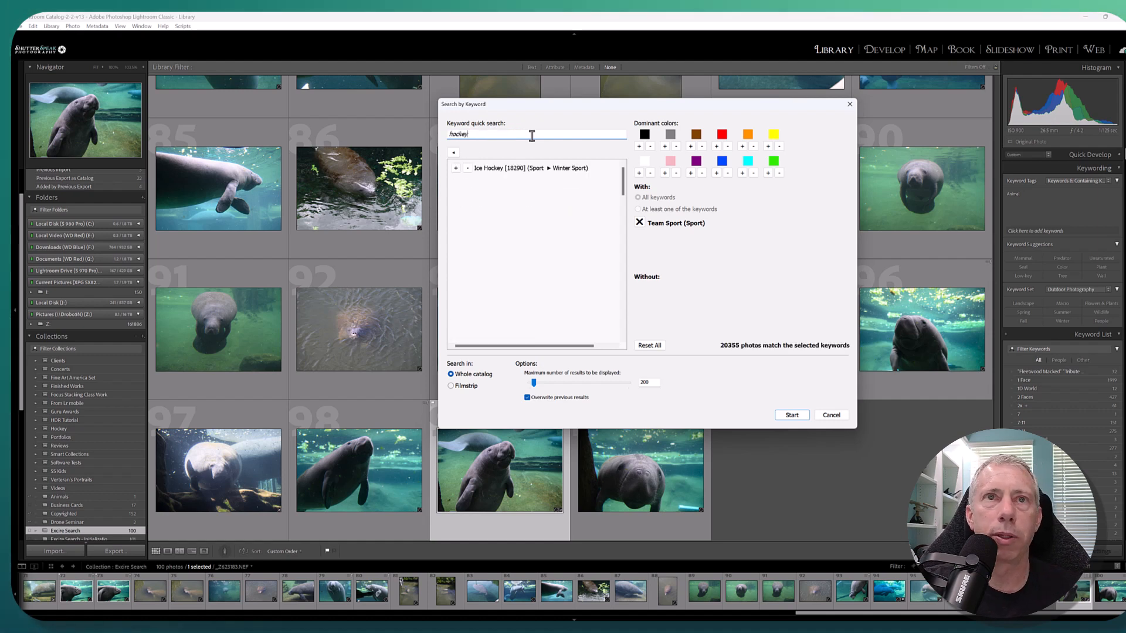
click(455, 168)
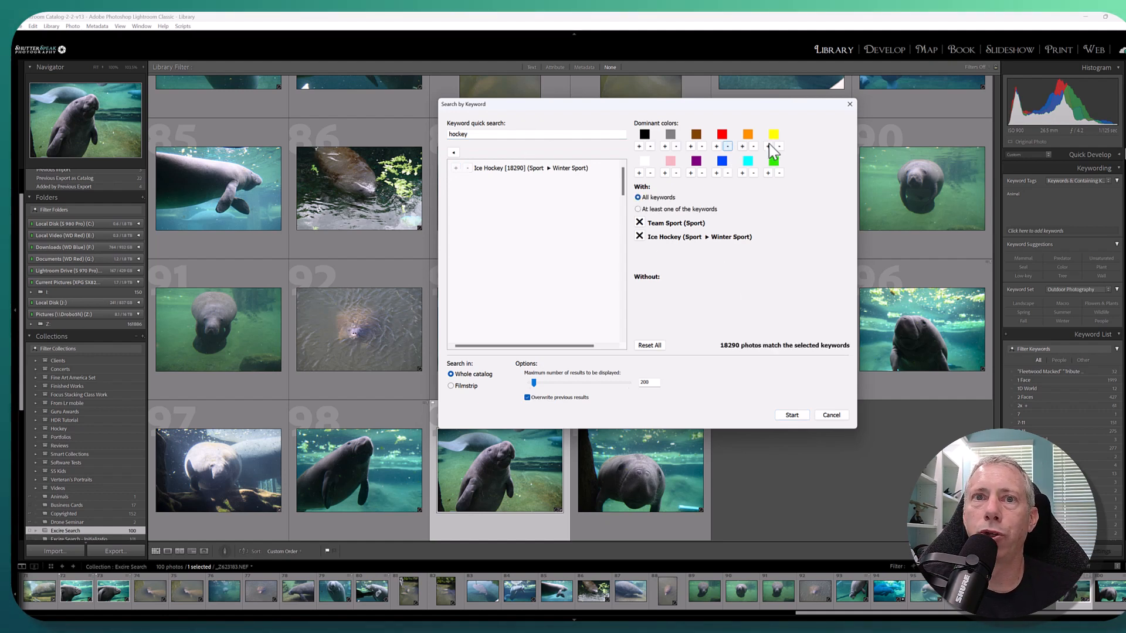
Return to the top-level keyword categories and include red as a dominant color
click(454, 153)
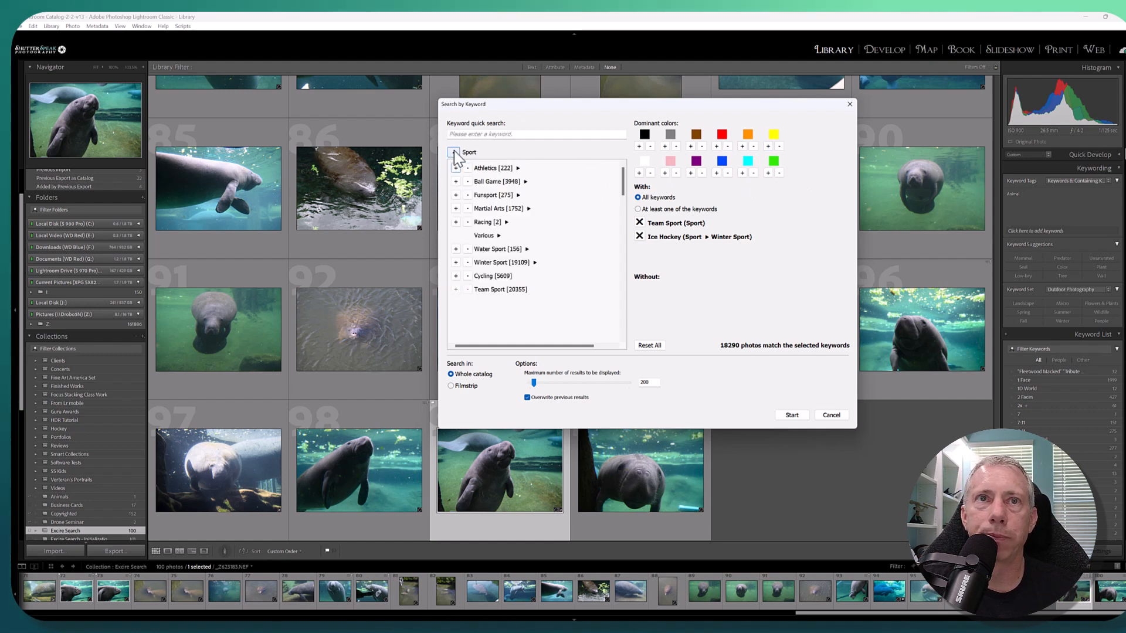
click(455, 154)
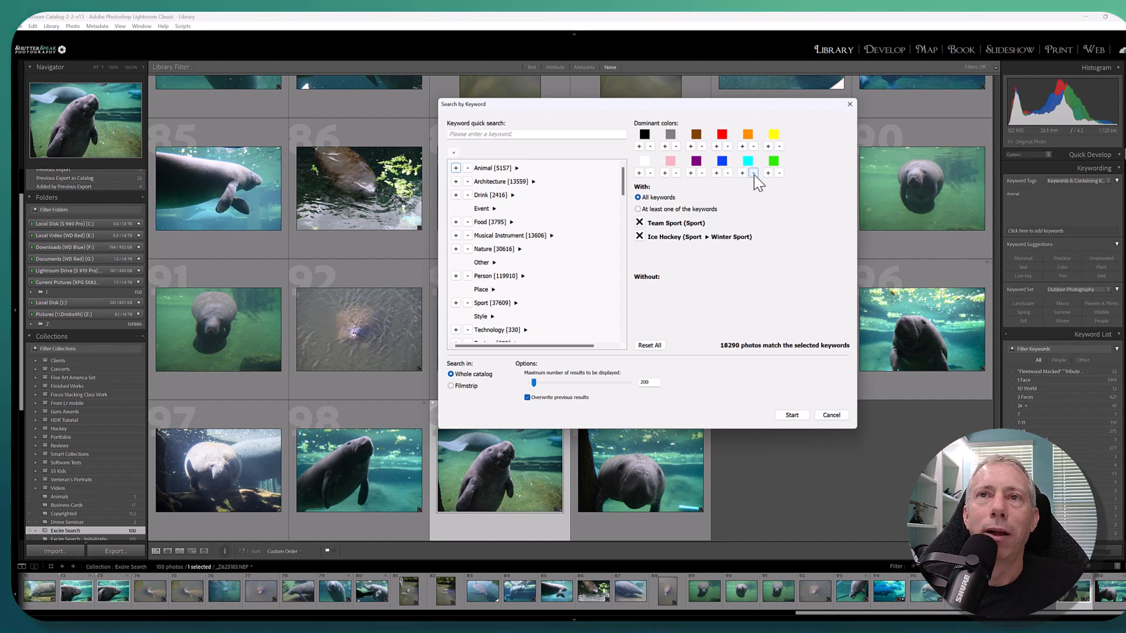
click(717, 147)
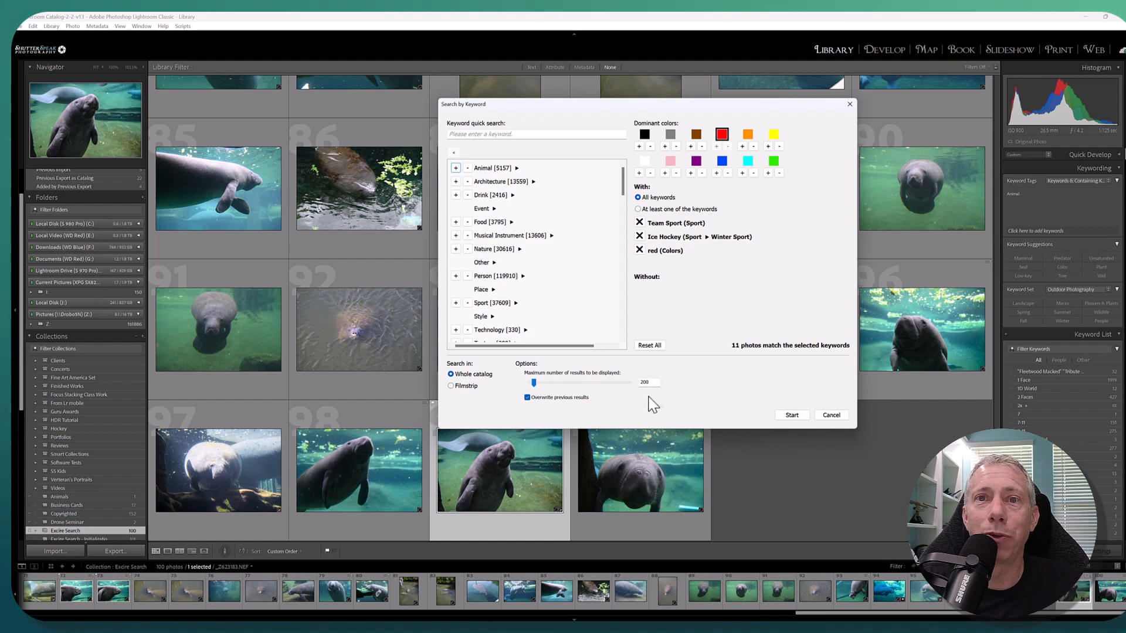
Run the keyword search on the whole catalog and open the third hockey photo in the enlarged view
click(792, 415)
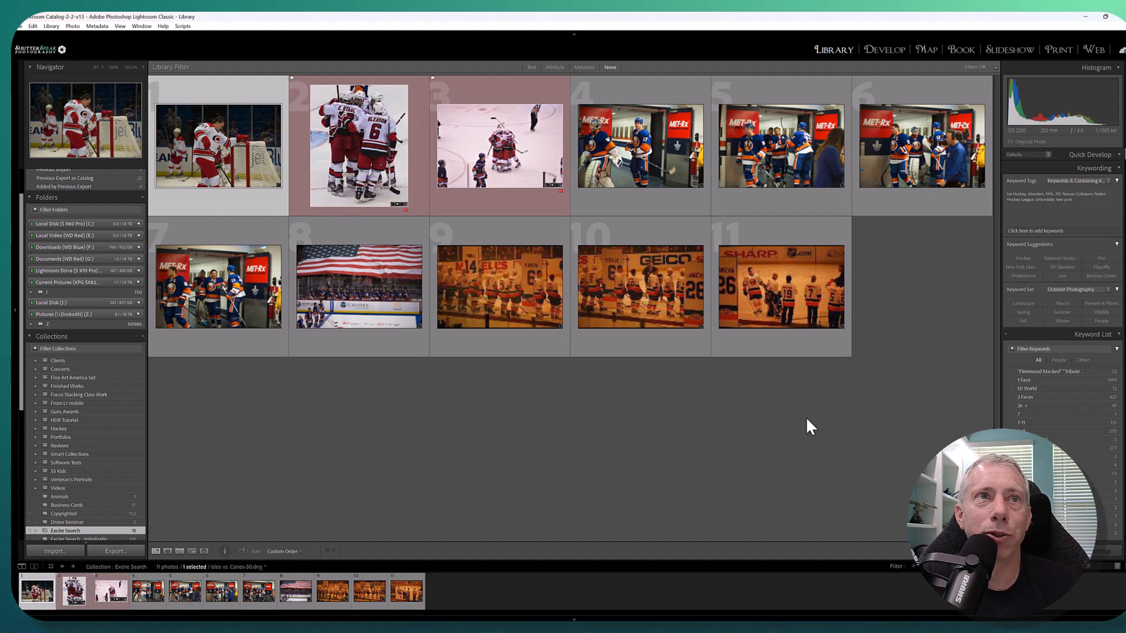
click(519, 146)
double_click(519, 147)
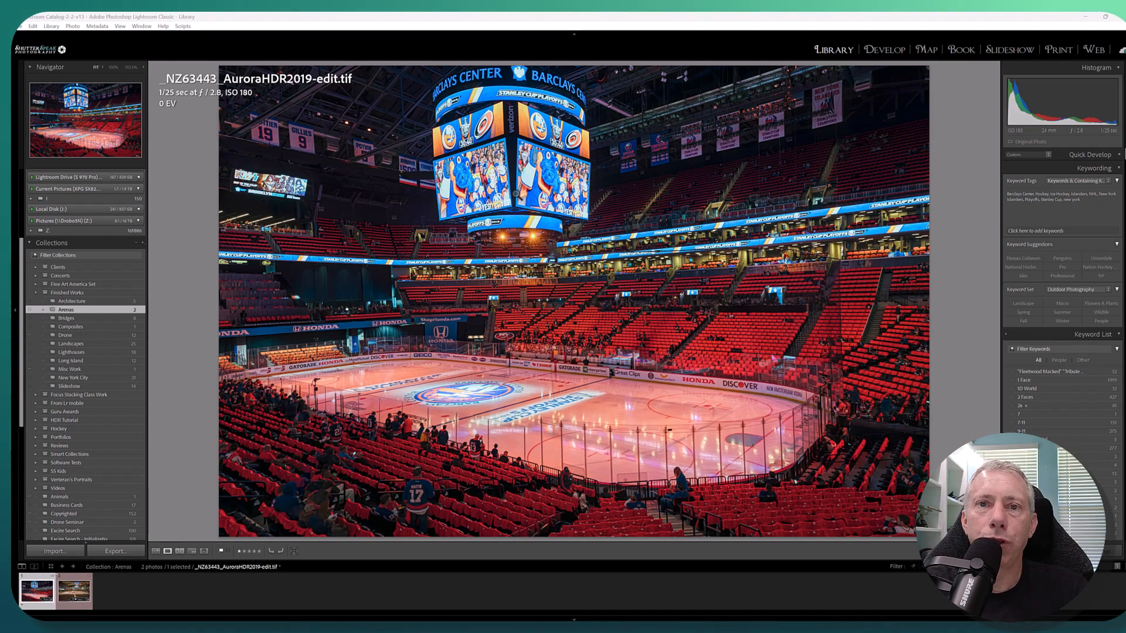
Run an Excire example-photo search from the red-seated arena photo, by photo content on the whole catalog, with the similarity limit reset
click(52, 26)
mouse_move(130, 342)
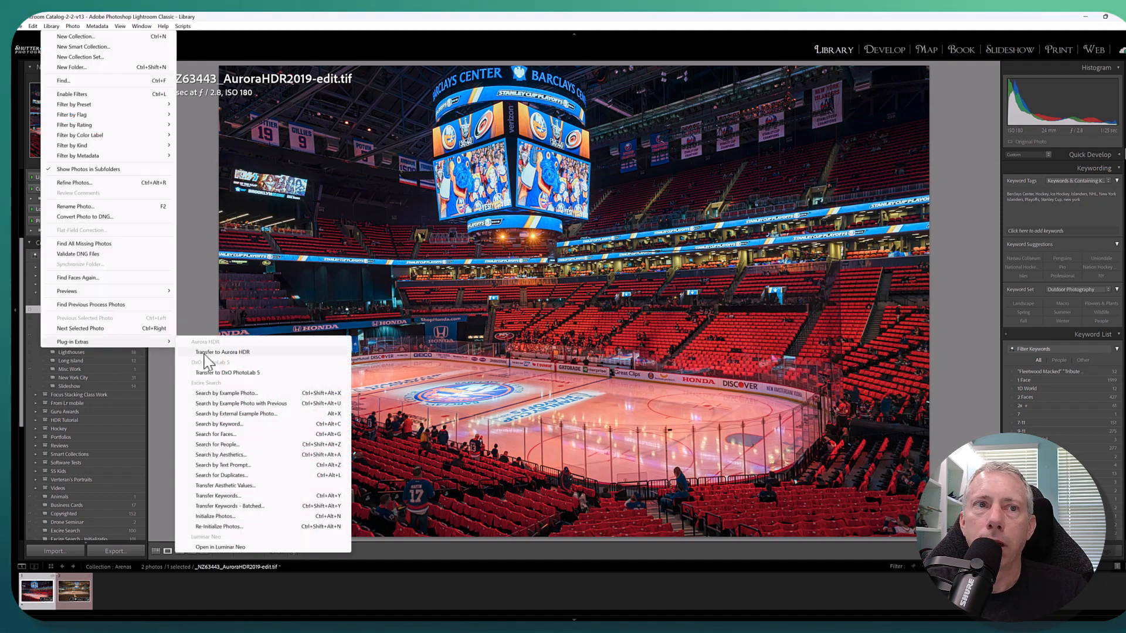
click(265, 393)
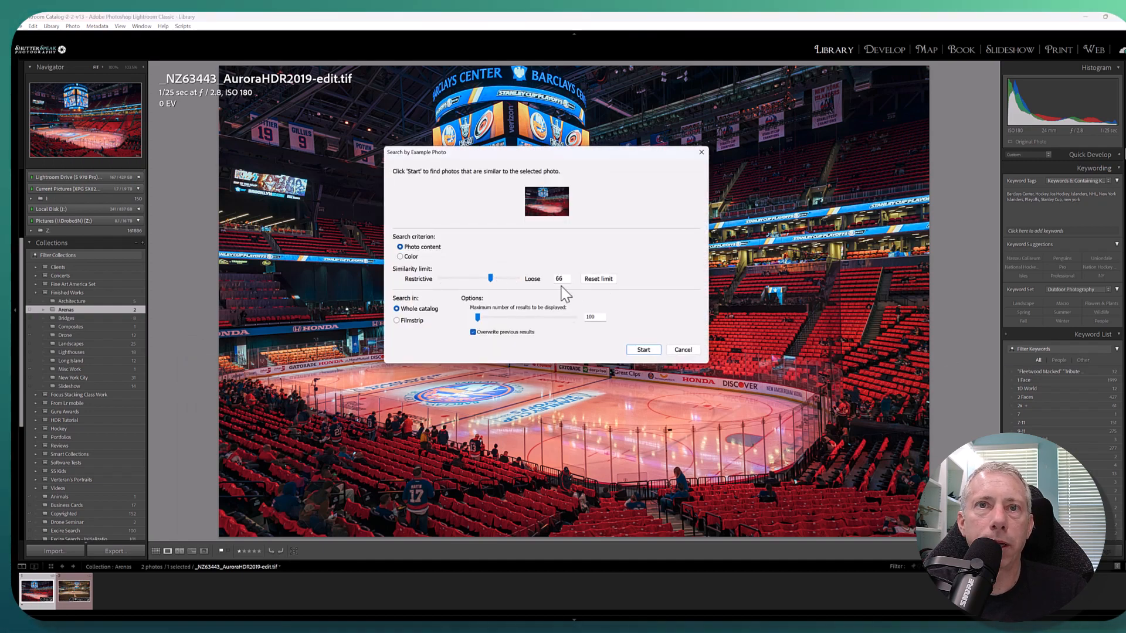
click(614, 277)
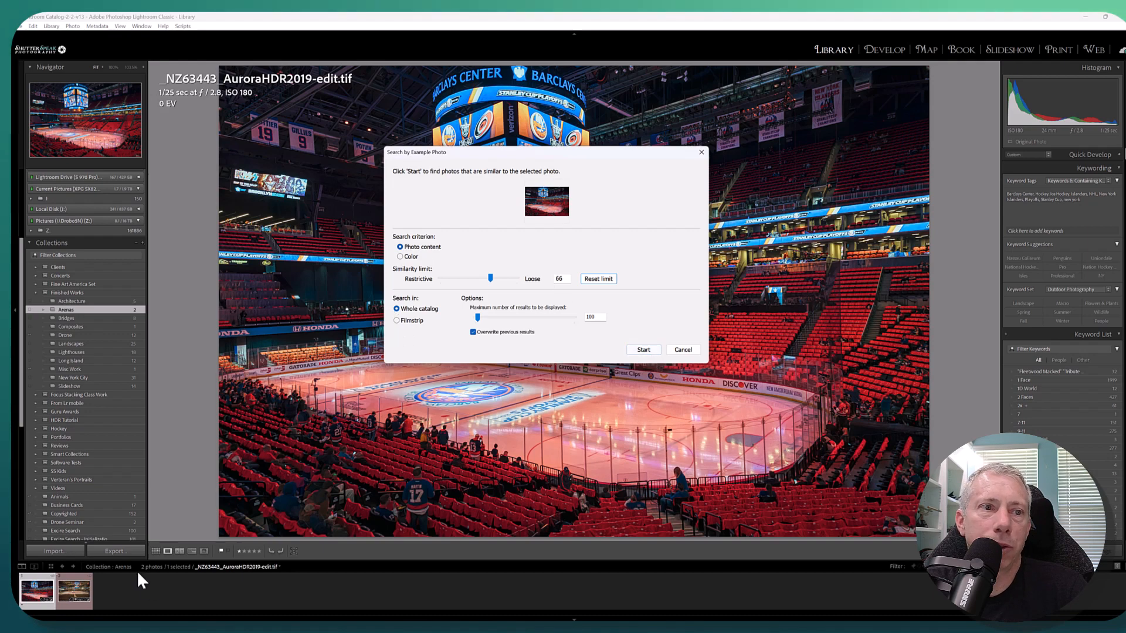
click(639, 350)
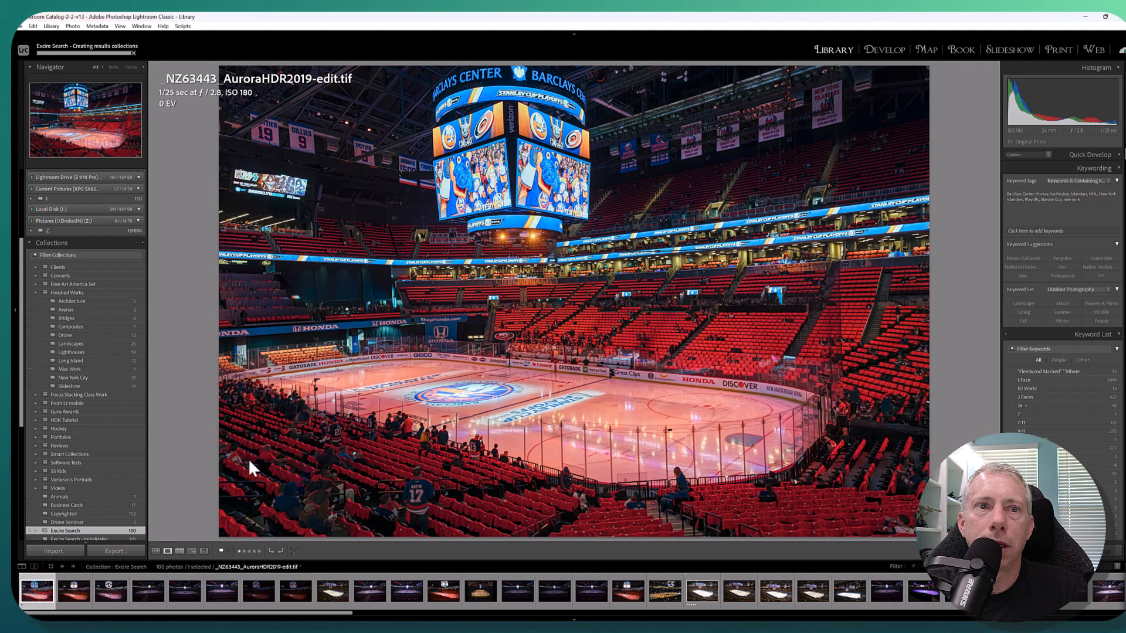
Browse the similar arena photos in the grid and open photo 21 in the enlarged view
click(154, 550)
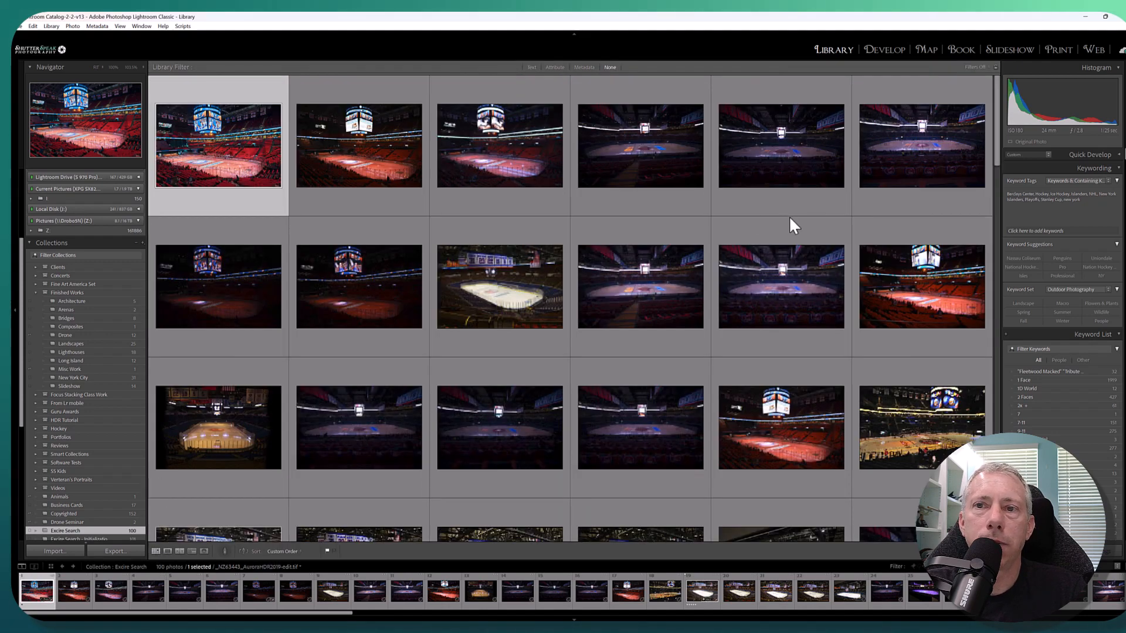
scroll(786, 217, down, 5)
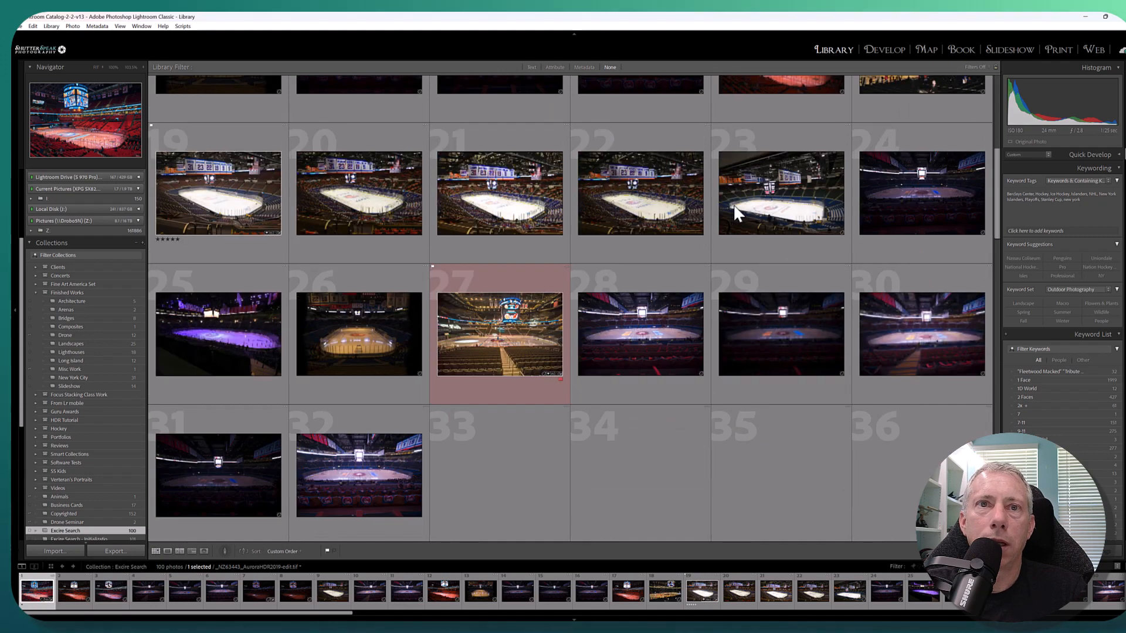
scroll(734, 214, up, 2)
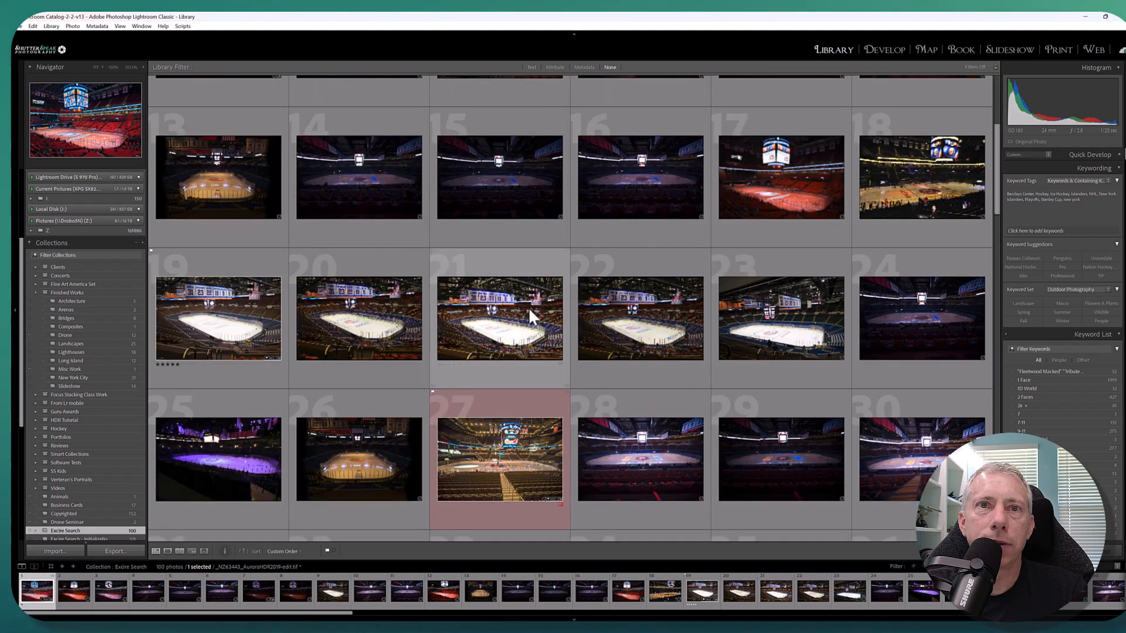
click(529, 307)
key(e)
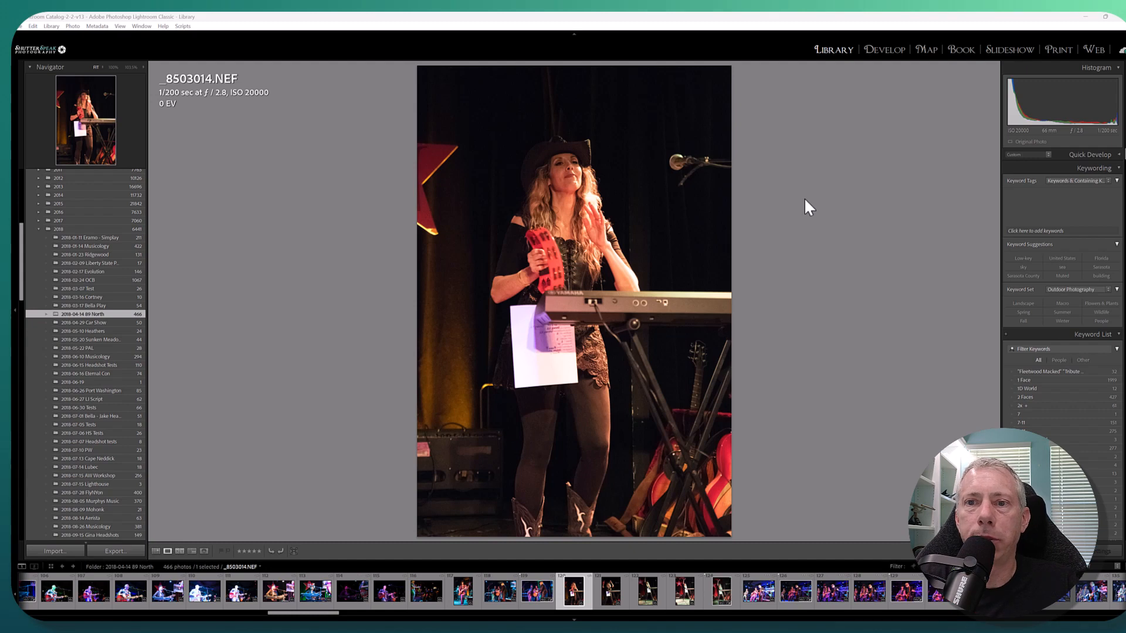
Run a people search on the whole catalog from the keyboard player's photo with similarity limit 20, and show the results as a grid
click(51, 26)
mouse_move(136, 343)
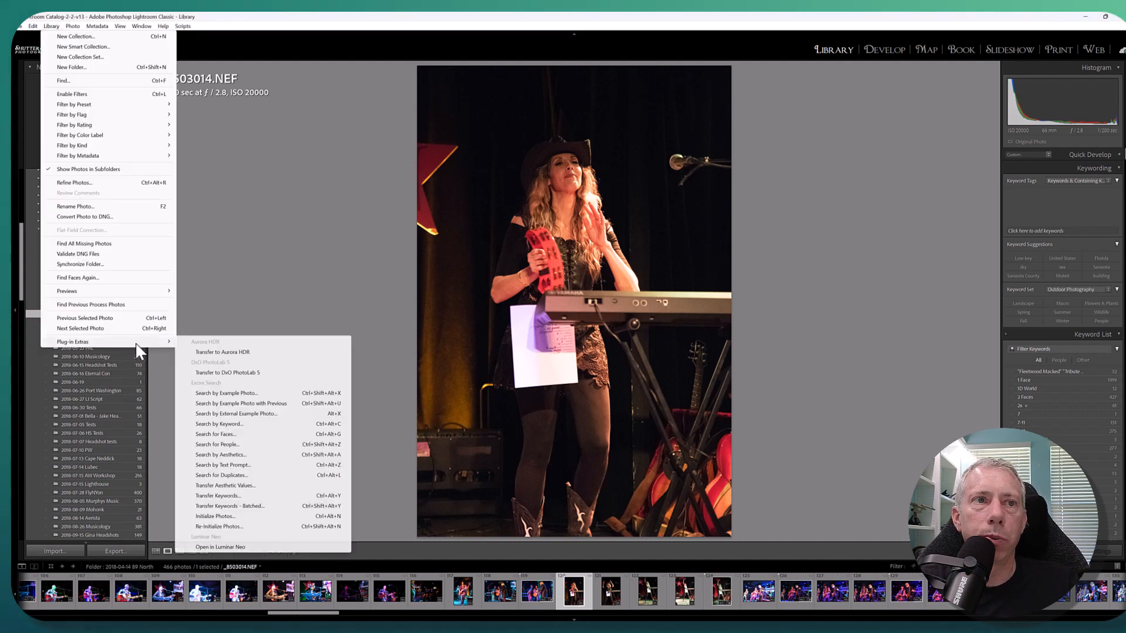
click(266, 445)
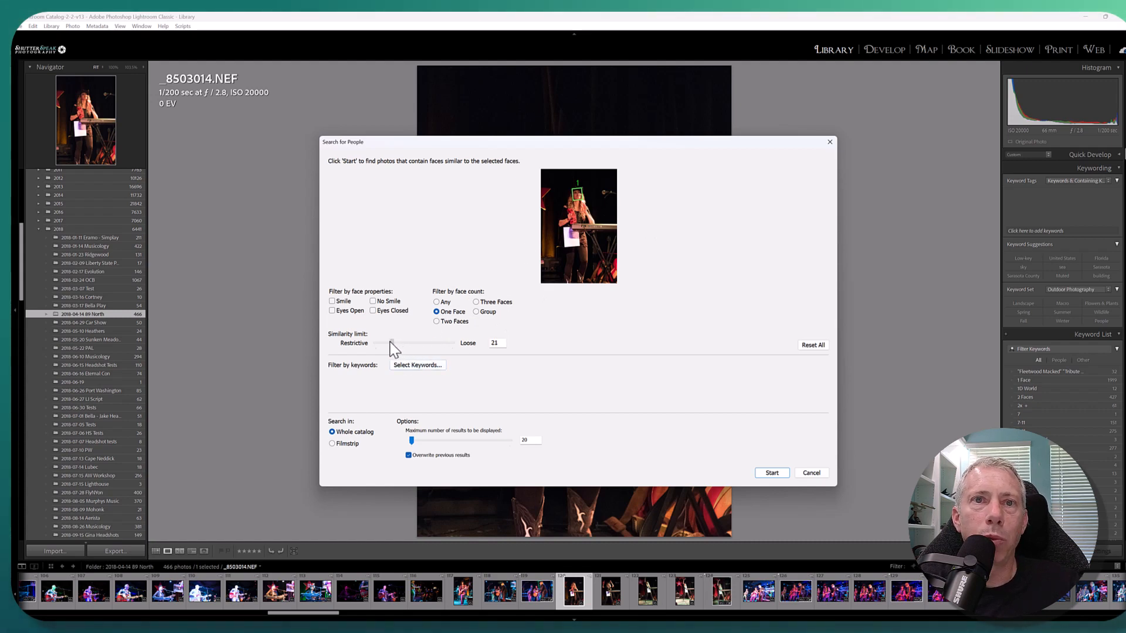
drag(390, 341, 388, 341)
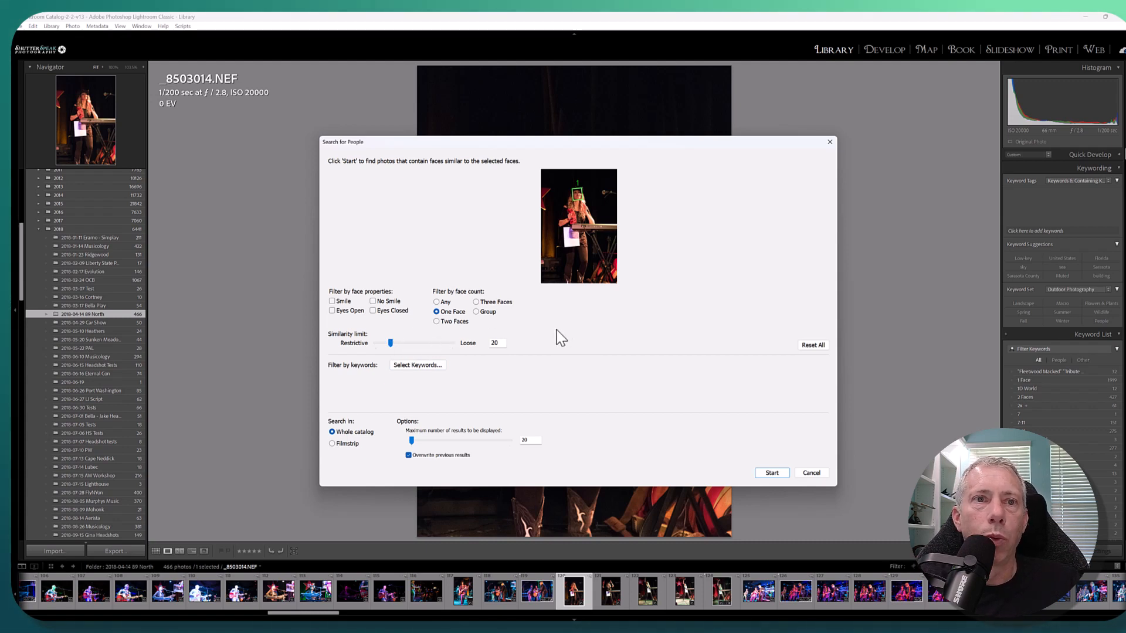
click(772, 473)
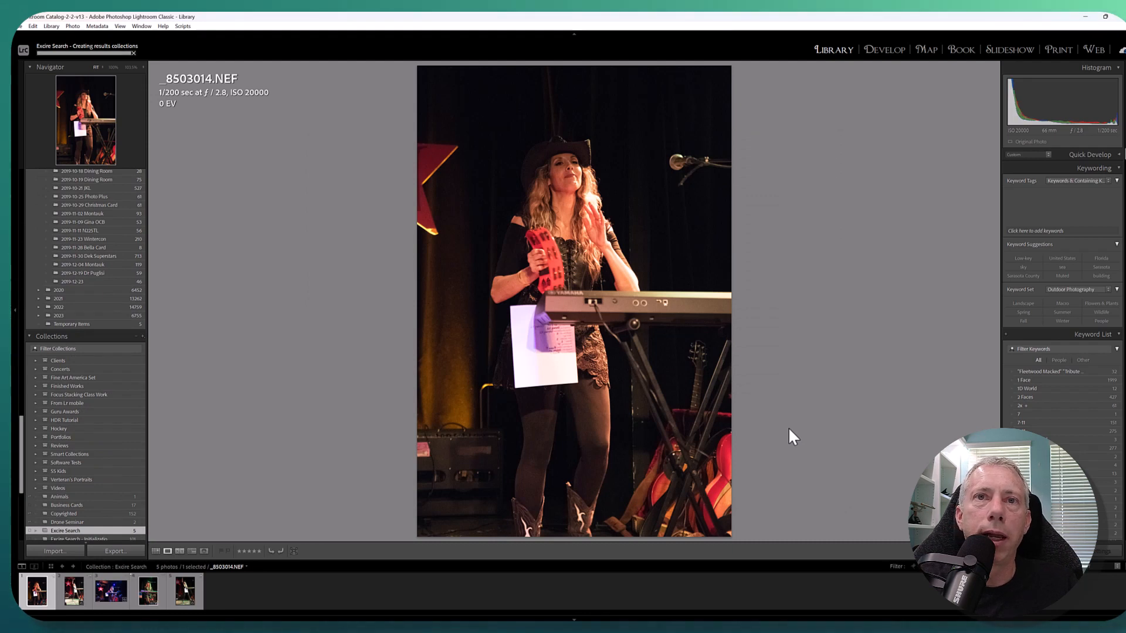
click(156, 551)
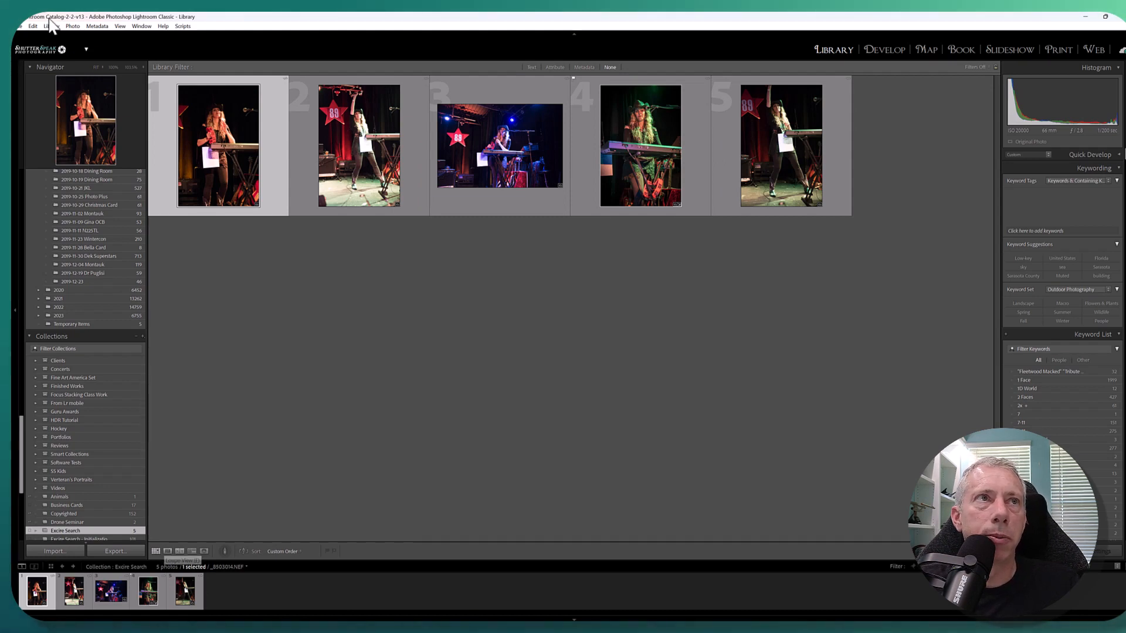
Reset the people search criteria for the same photo and rerun it on the whole catalog with similarity limit 50 and any face count
click(52, 27)
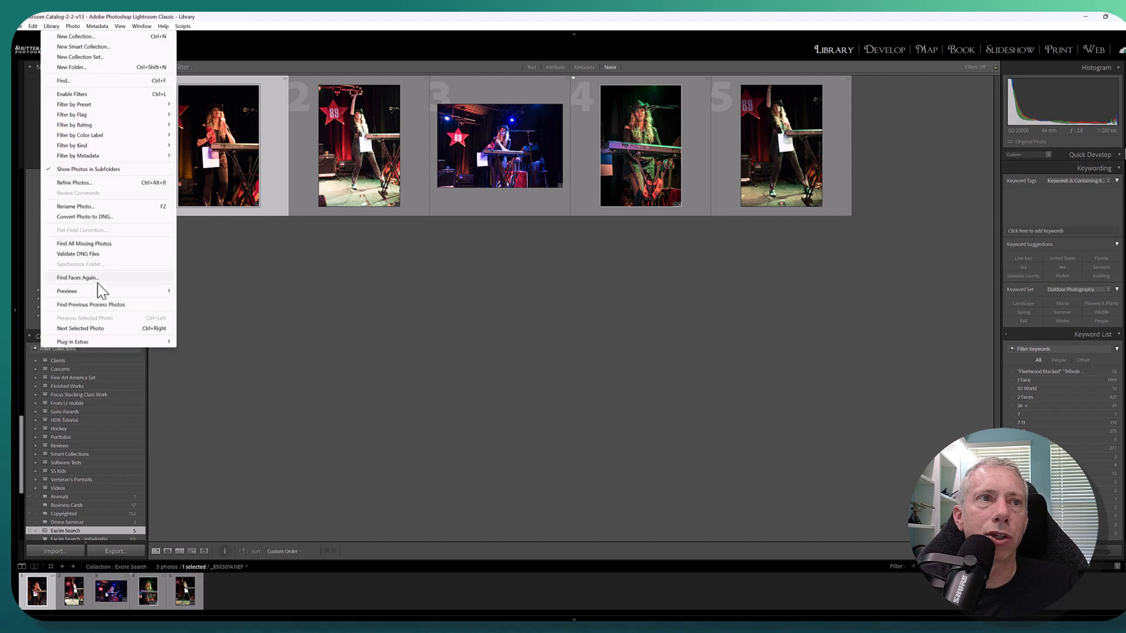
mouse_move(119, 343)
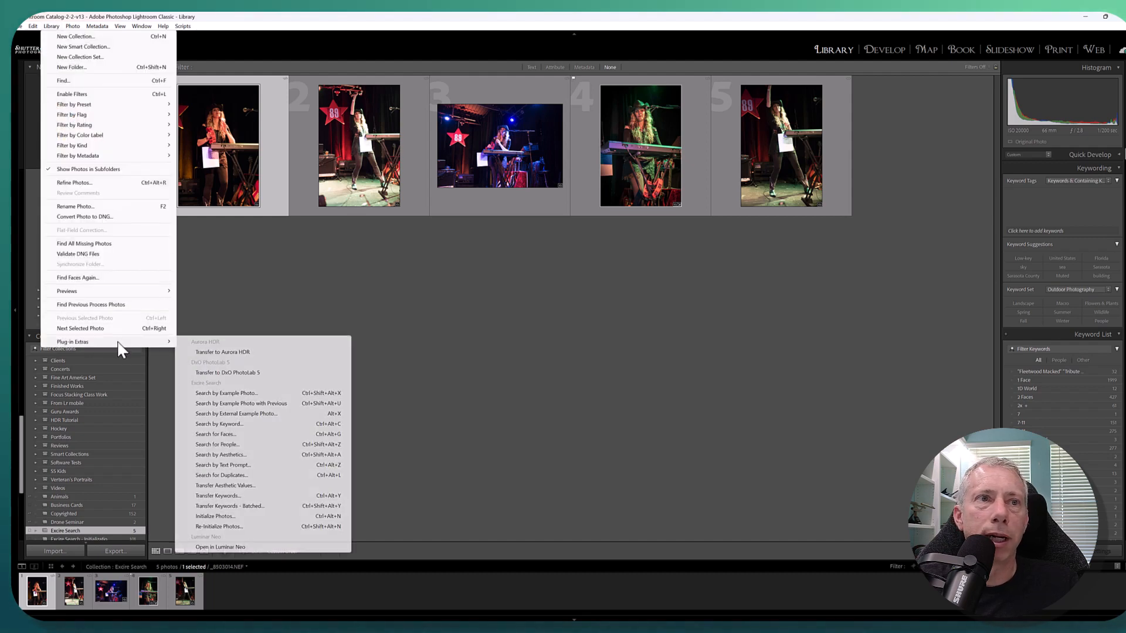
click(261, 445)
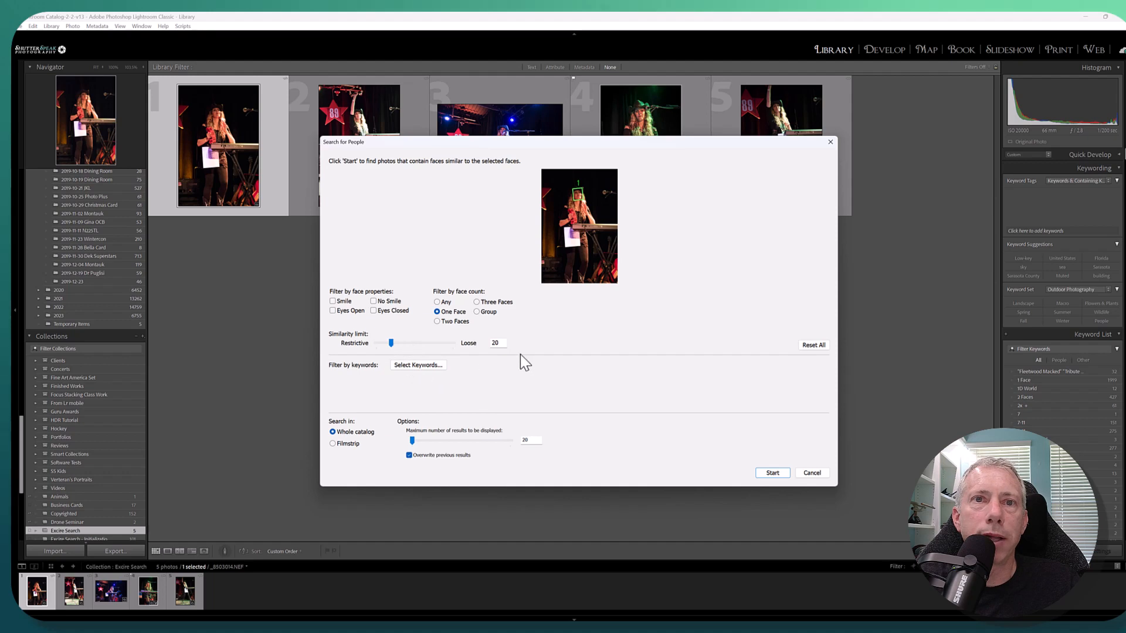
click(815, 346)
drag(399, 343, 410, 344)
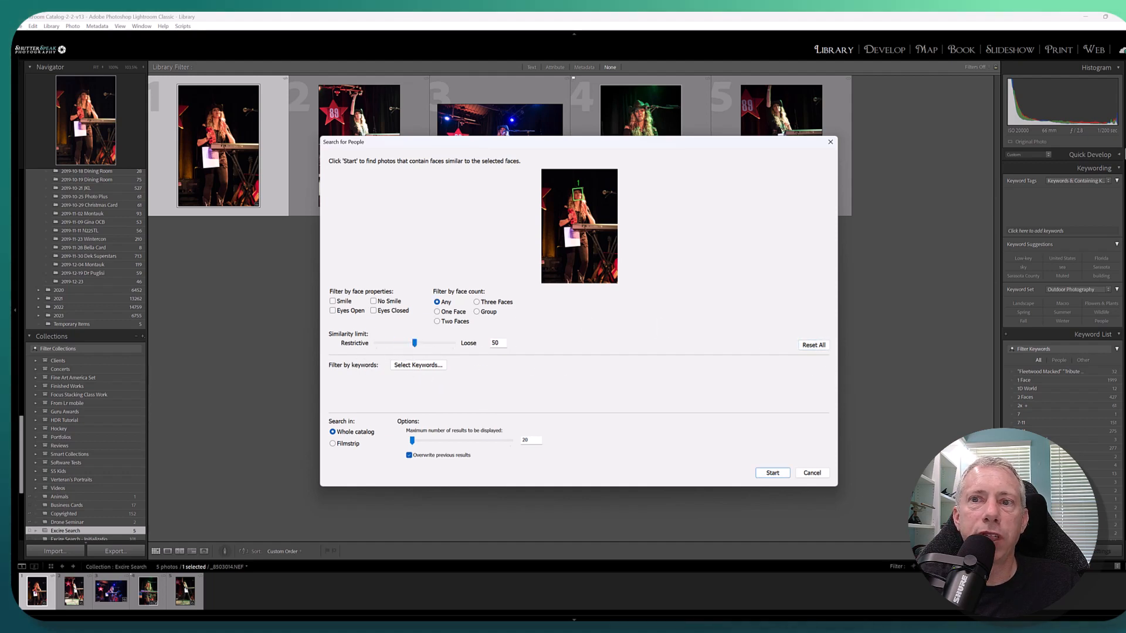
click(773, 473)
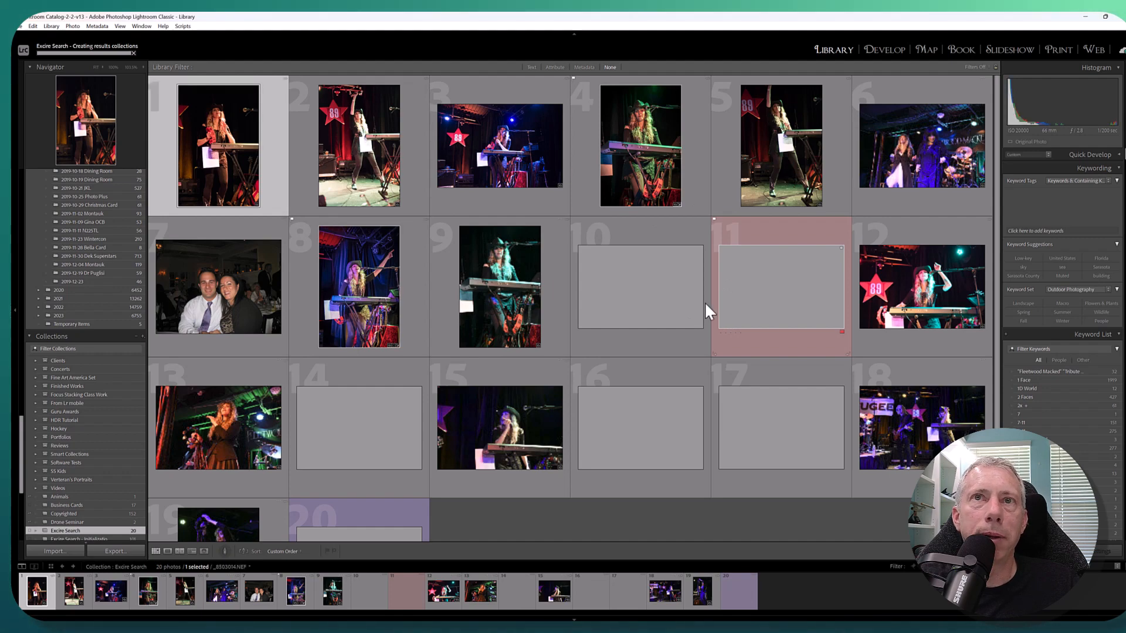
Review the broader results and remove the two bodybuilding stage photos from the Excire Search collection
scroll(770, 333, down, 1)
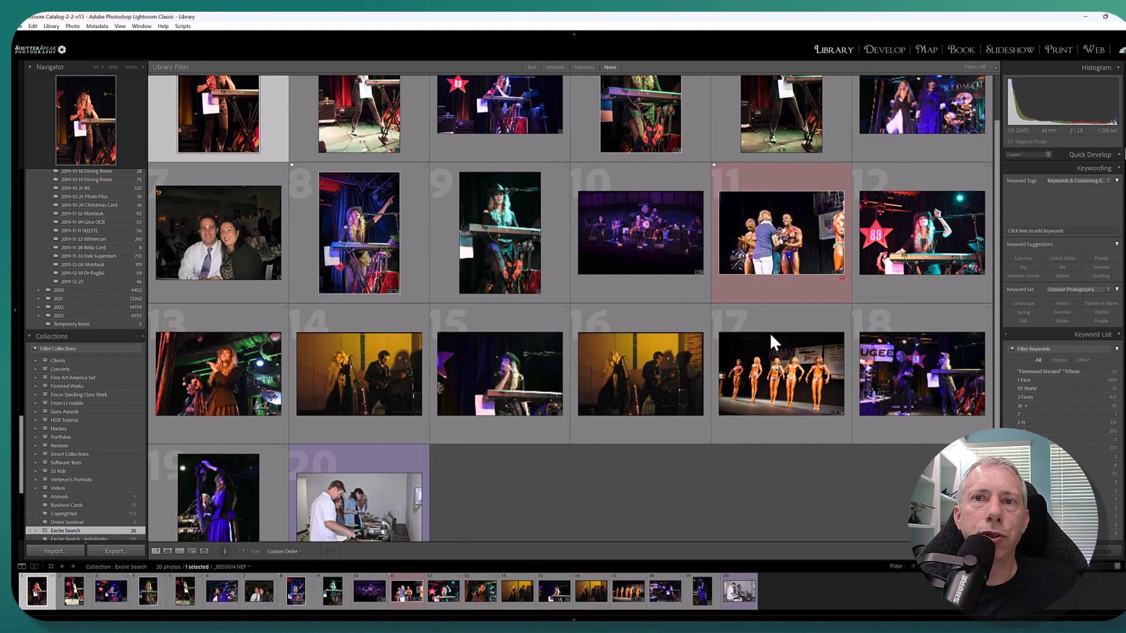
scroll(729, 323, up, 1)
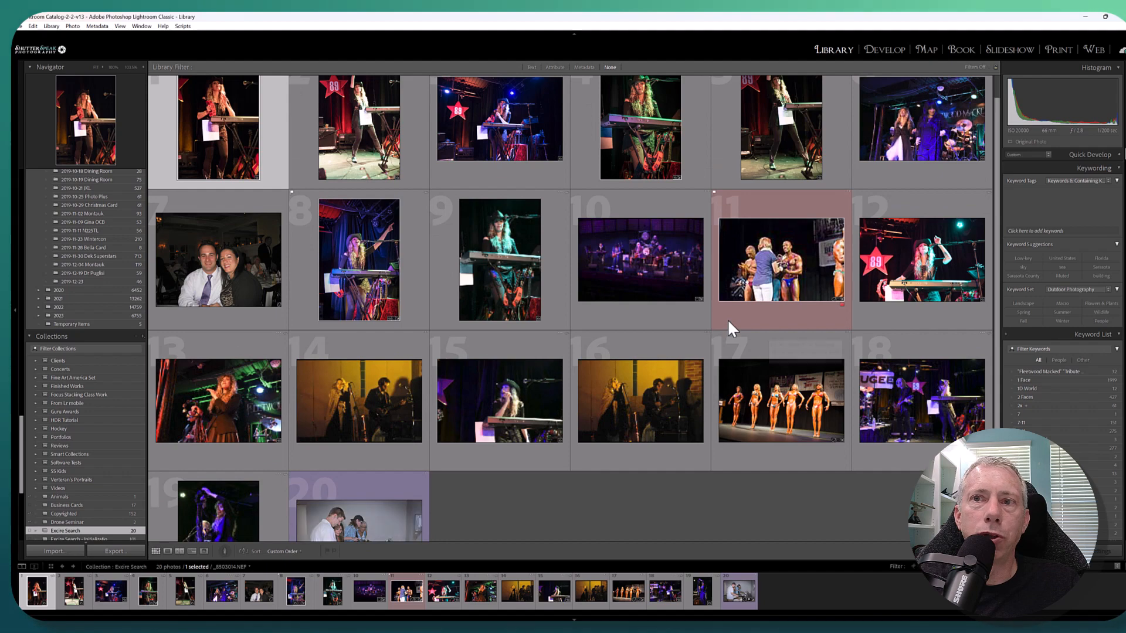
scroll(821, 343, up, 1)
right_click(801, 339)
key(Escape)
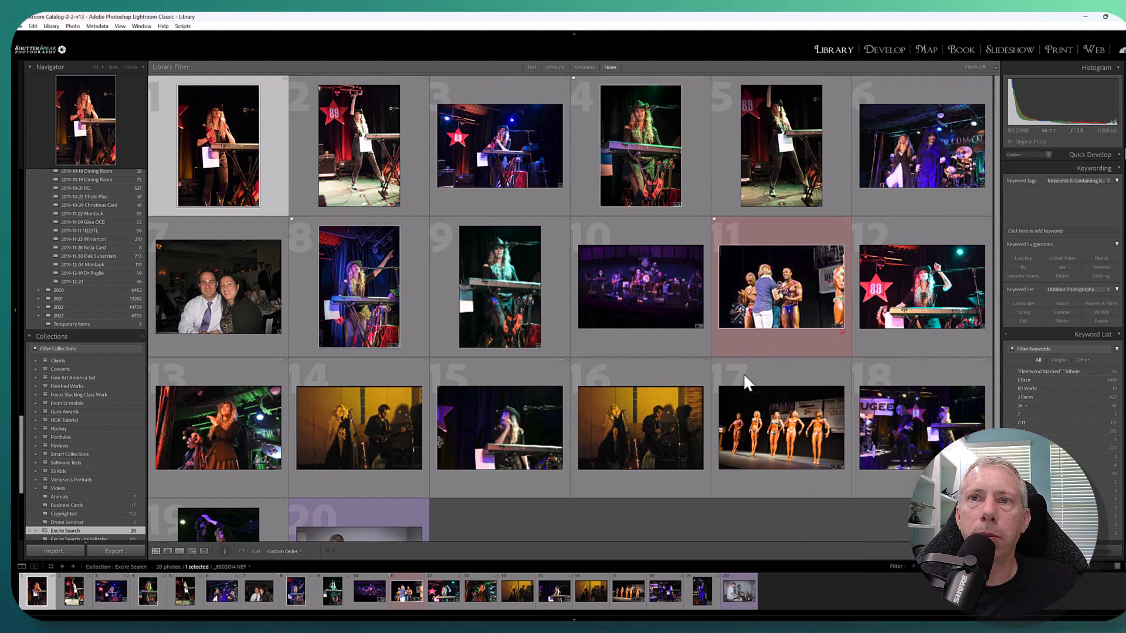
click(793, 399)
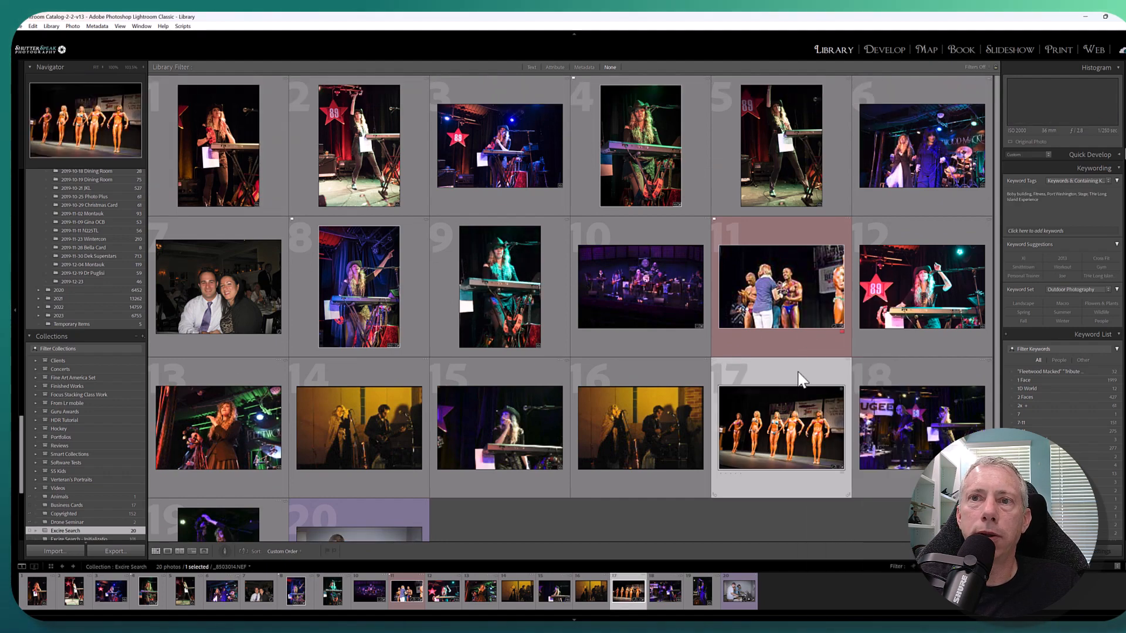
key(ctrl+d)
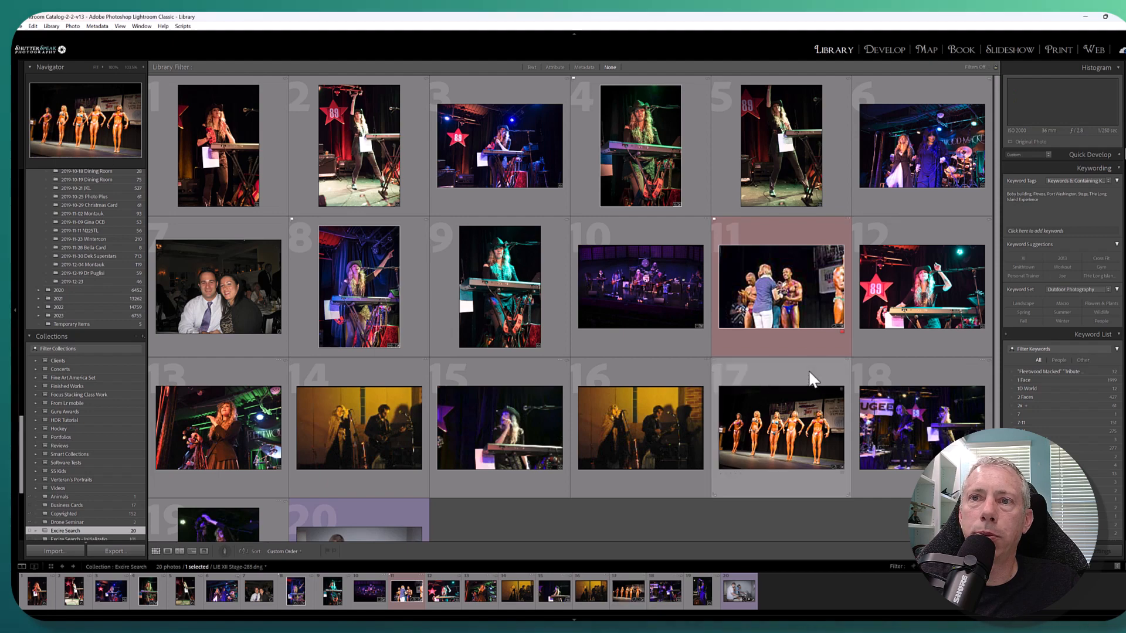
right_click(807, 344)
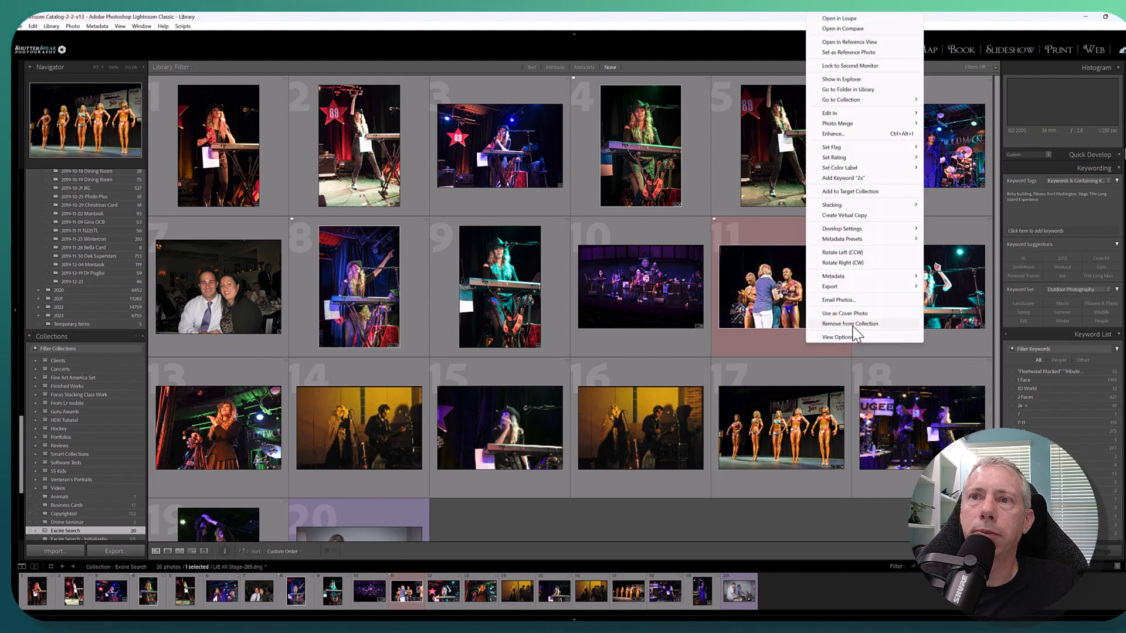
key(Escape)
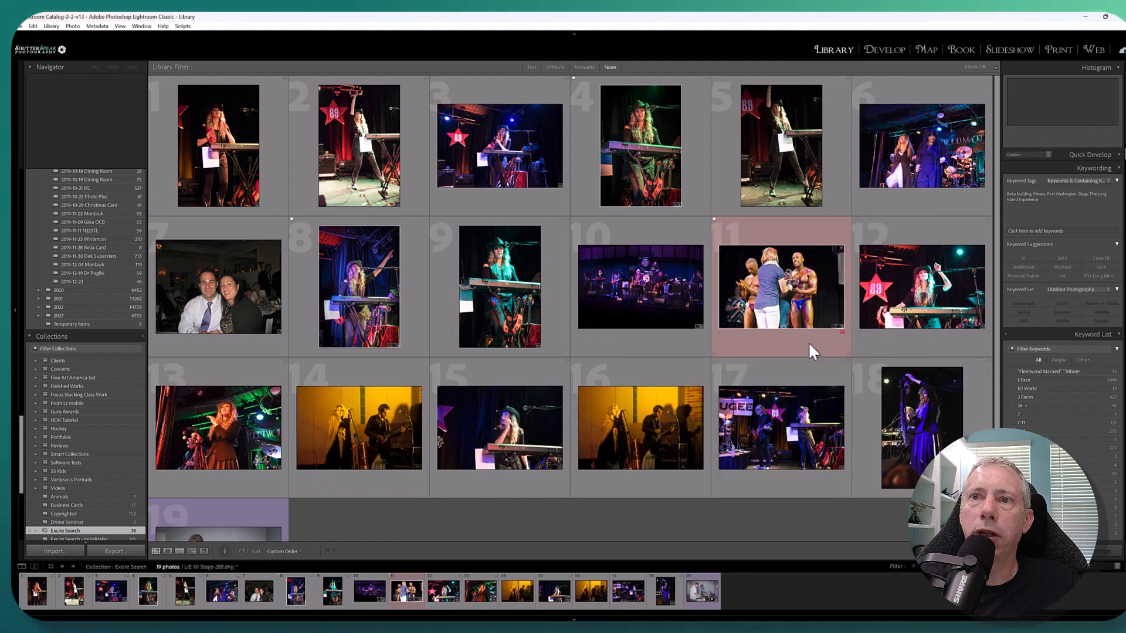
right_click(814, 346)
click(857, 325)
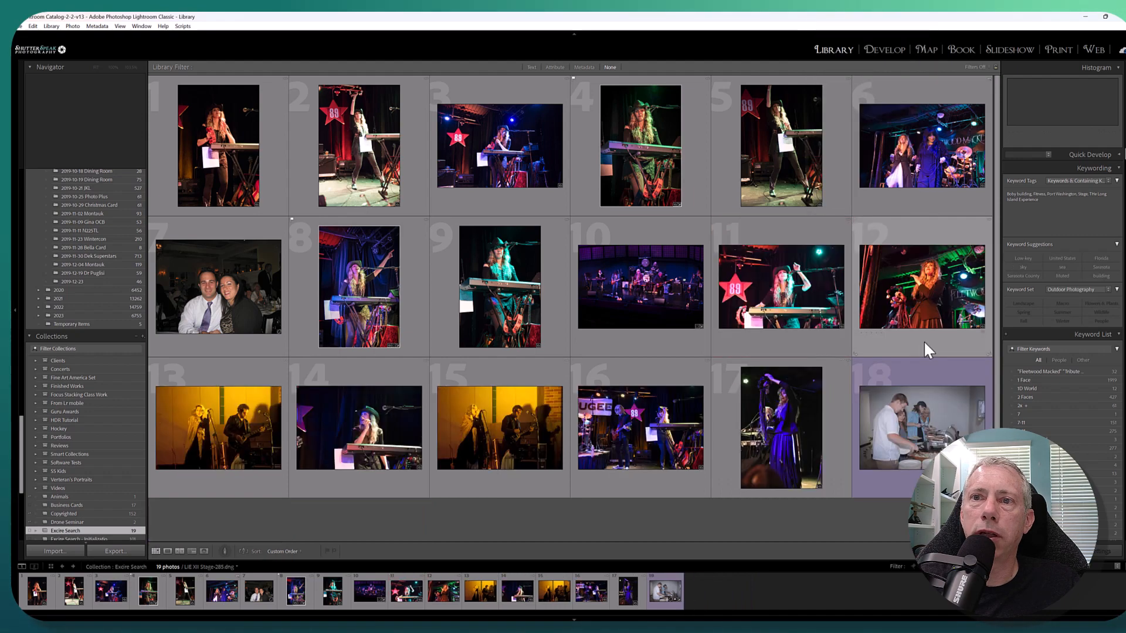
Remove the purple-labelled photo of people in white shirts and the seated couple's portrait from the Excire Search collection
right_click(930, 384)
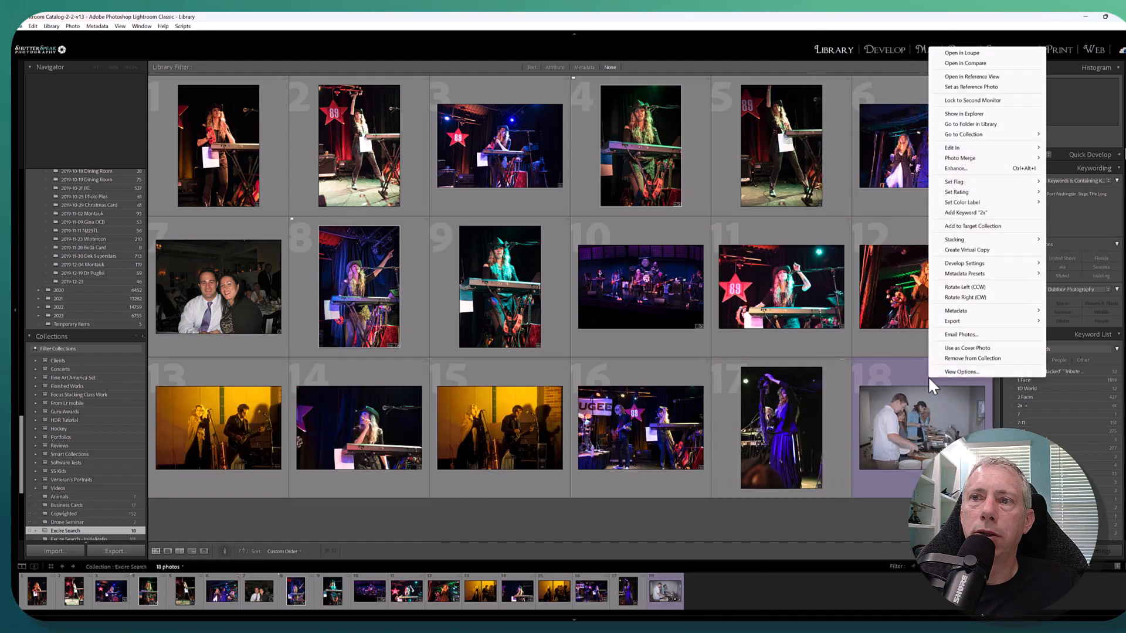
click(978, 358)
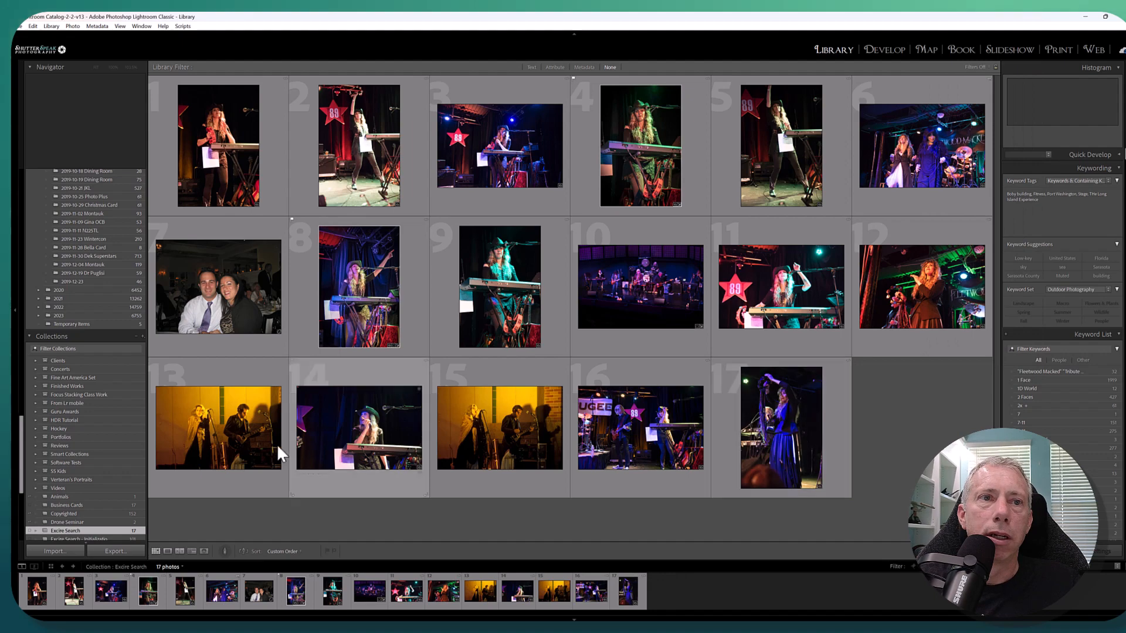
right_click(257, 231)
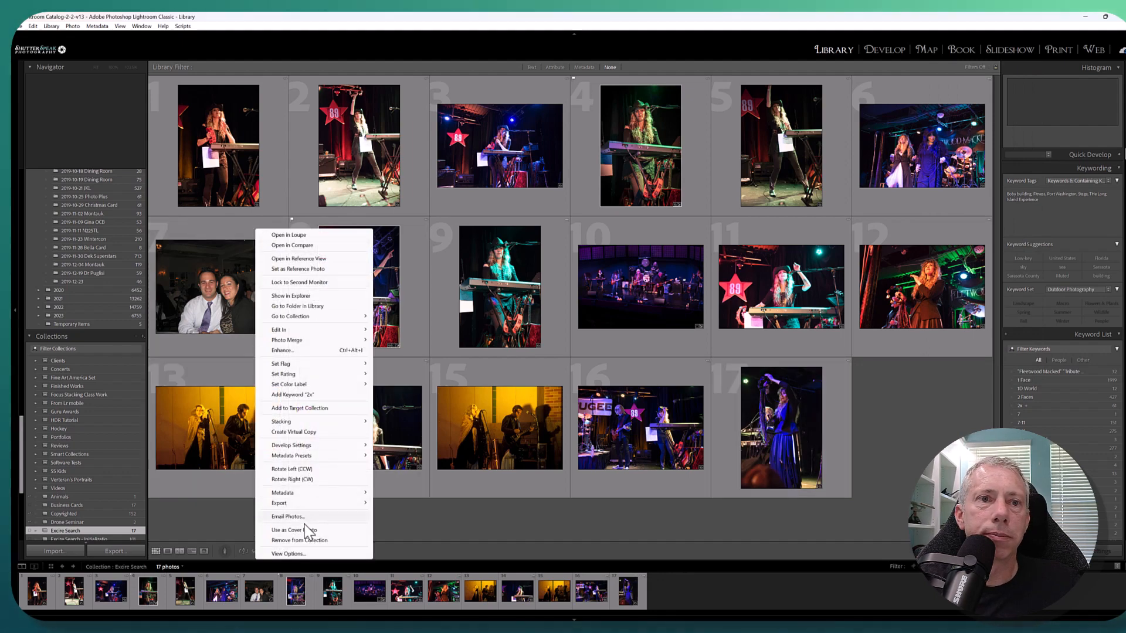
click(300, 540)
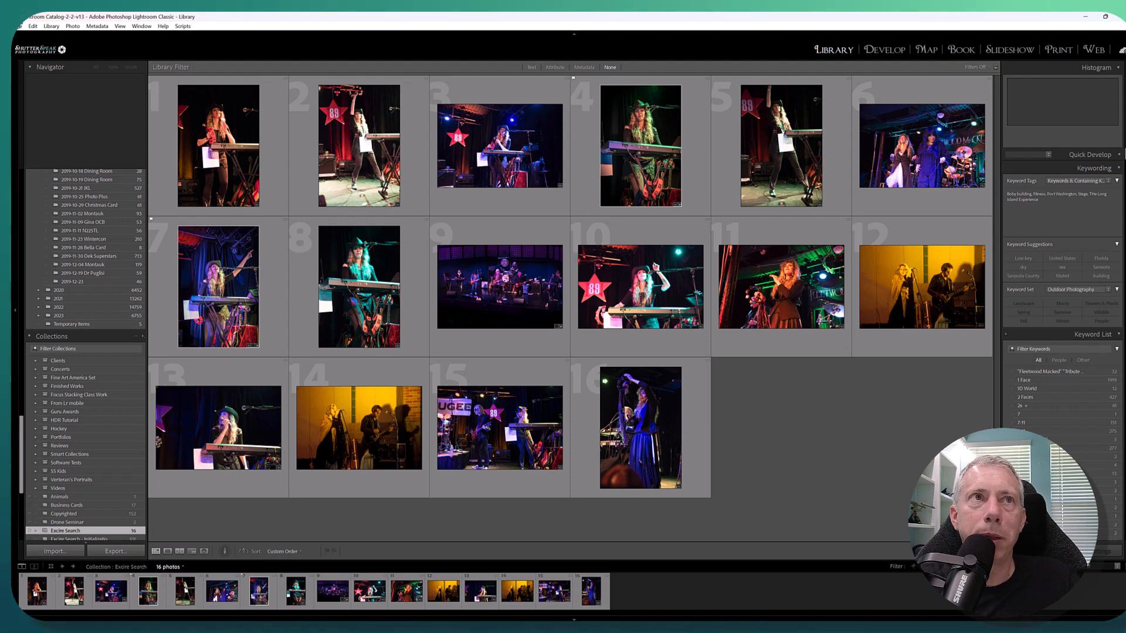
Try face search criteria for two faces and the elderly age group on the whole catalog, and cancel without running the search
click(51, 26)
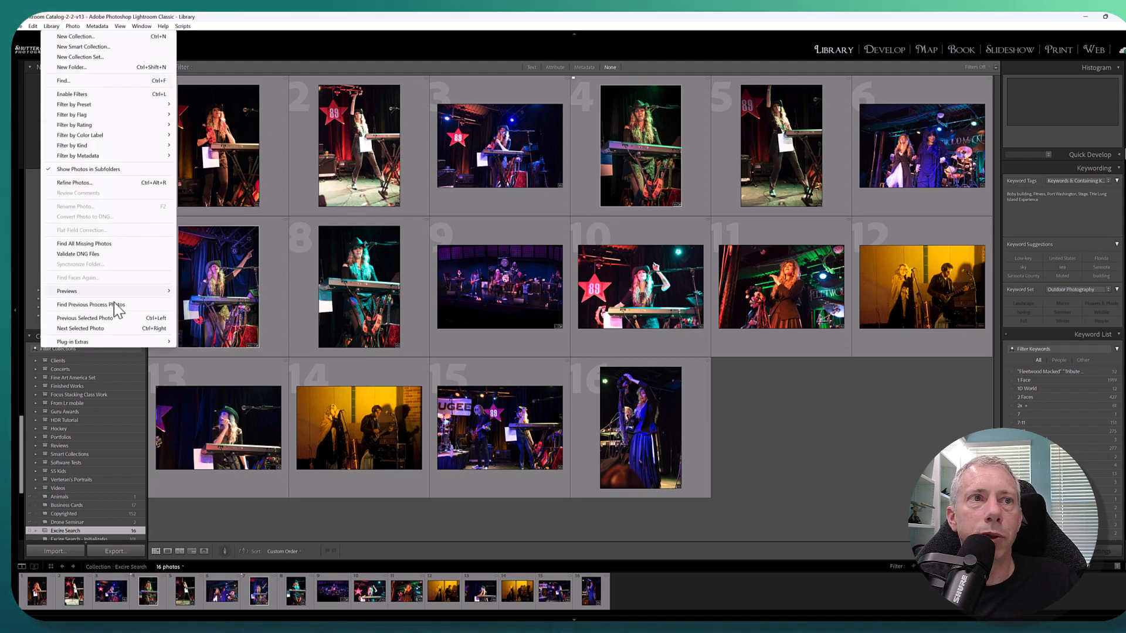
mouse_move(96, 343)
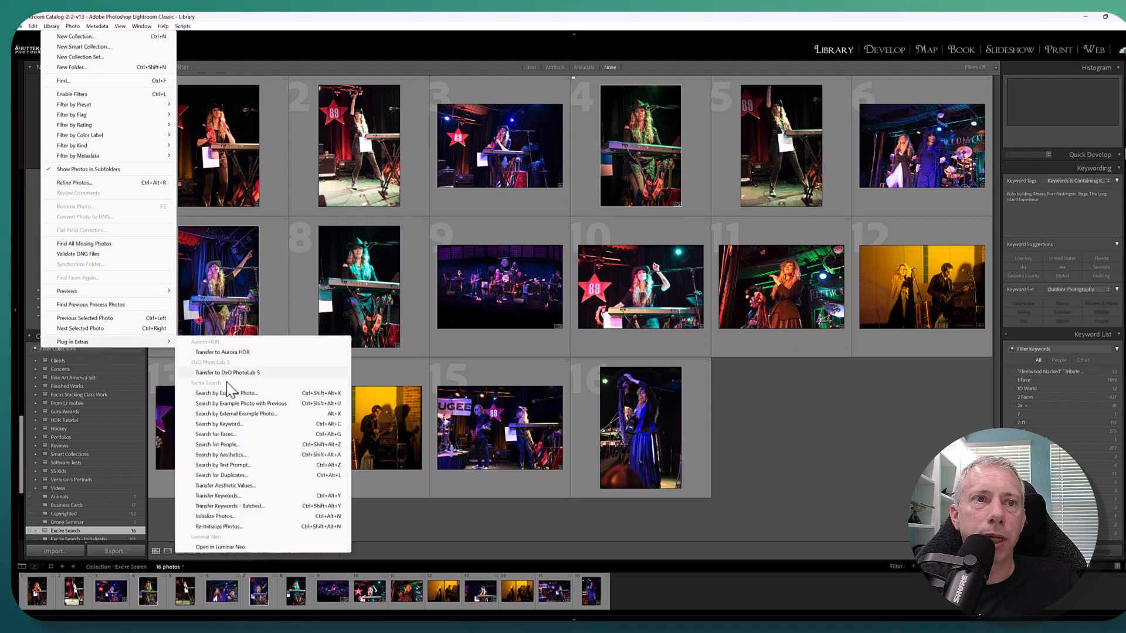
click(241, 437)
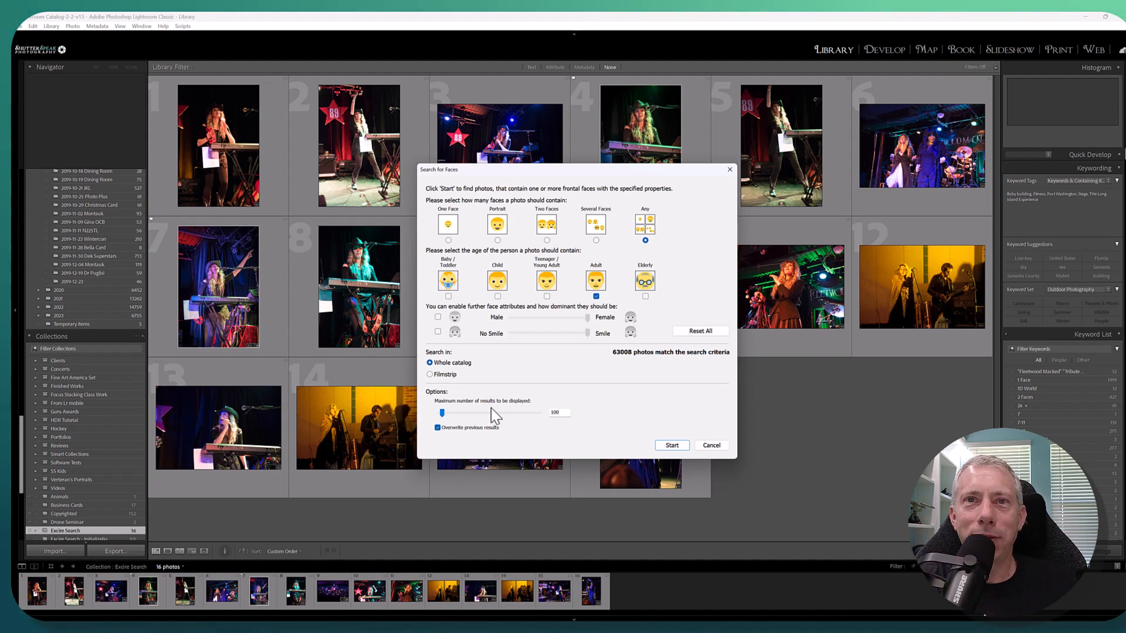
click(645, 296)
click(547, 240)
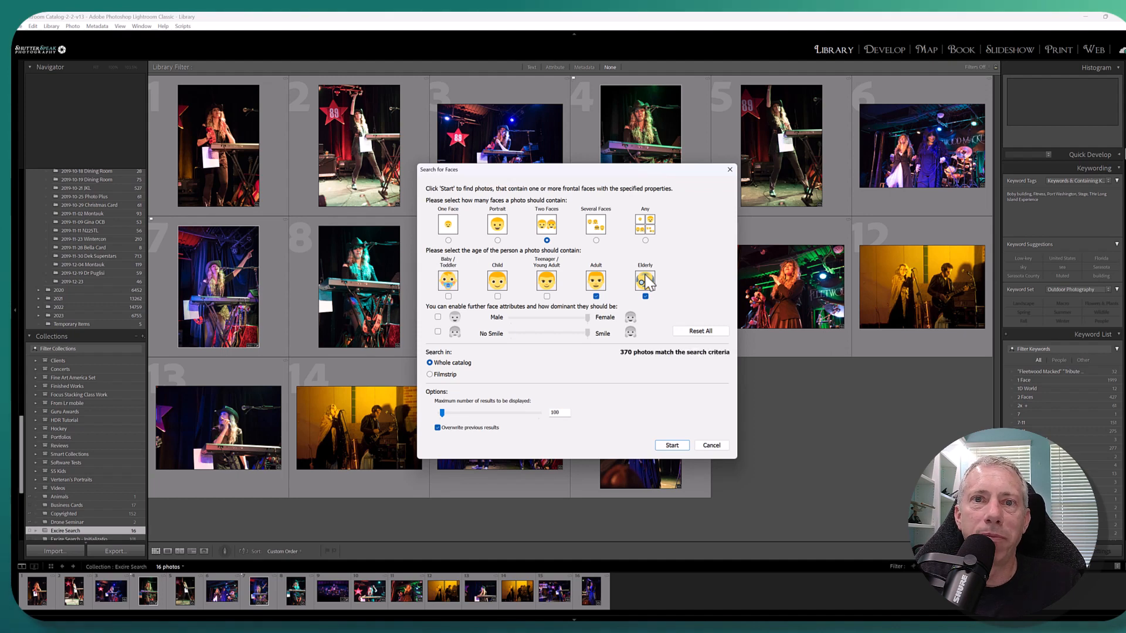
click(648, 286)
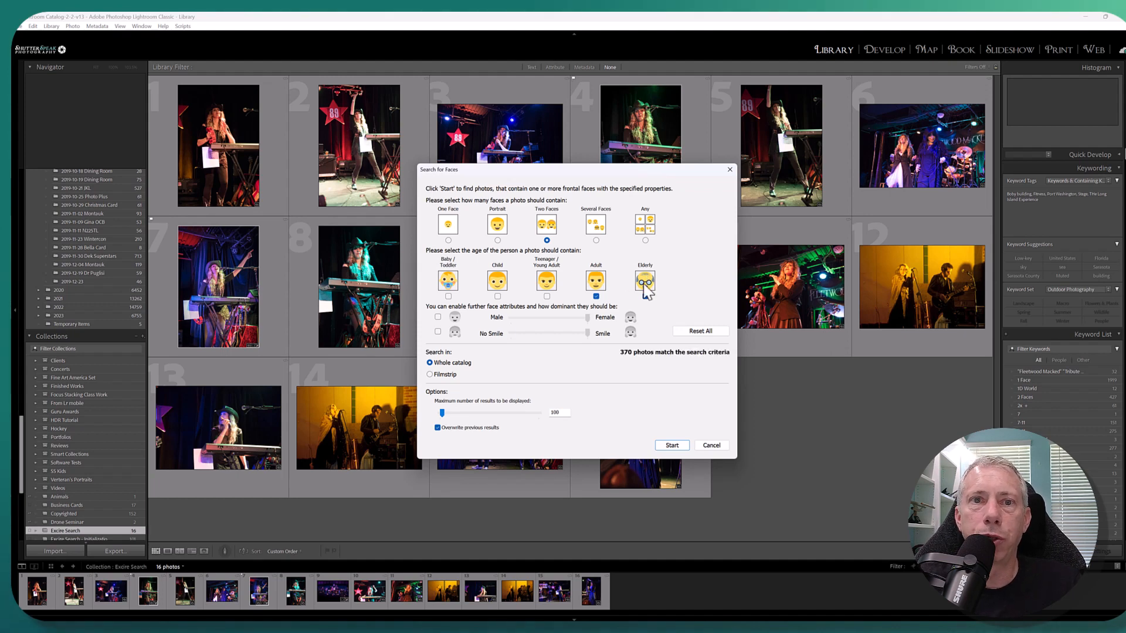
click(711, 446)
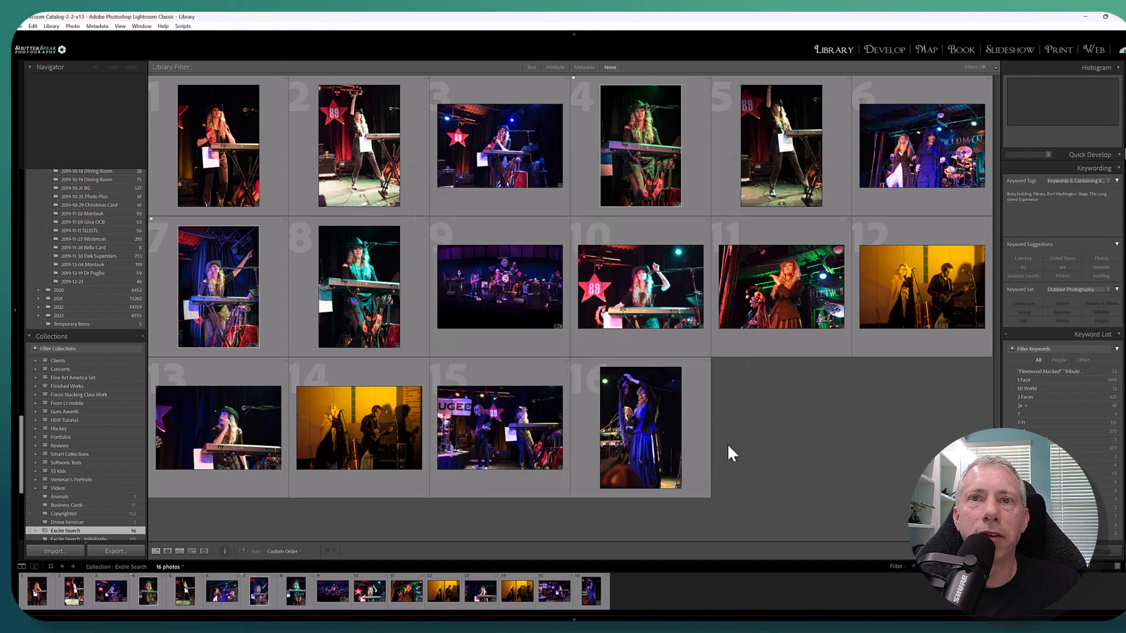
Transfer Excire's suggested keywords, except the teenager one, to the photo of the keyboard player raising an arm beside the red star
click(52, 26)
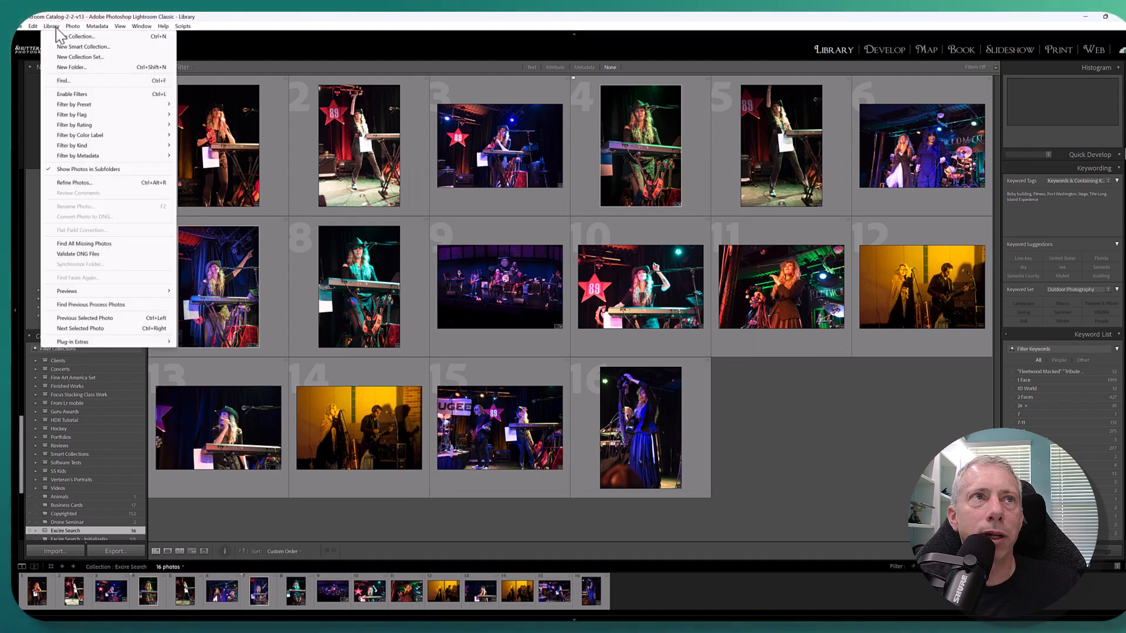
mouse_move(112, 344)
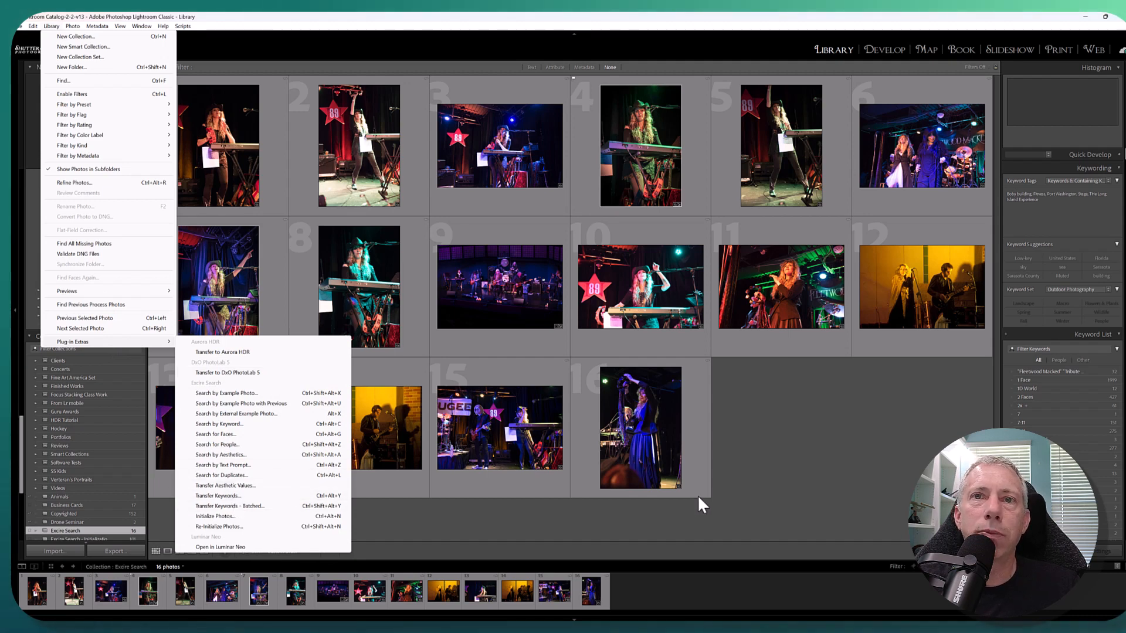
click(692, 296)
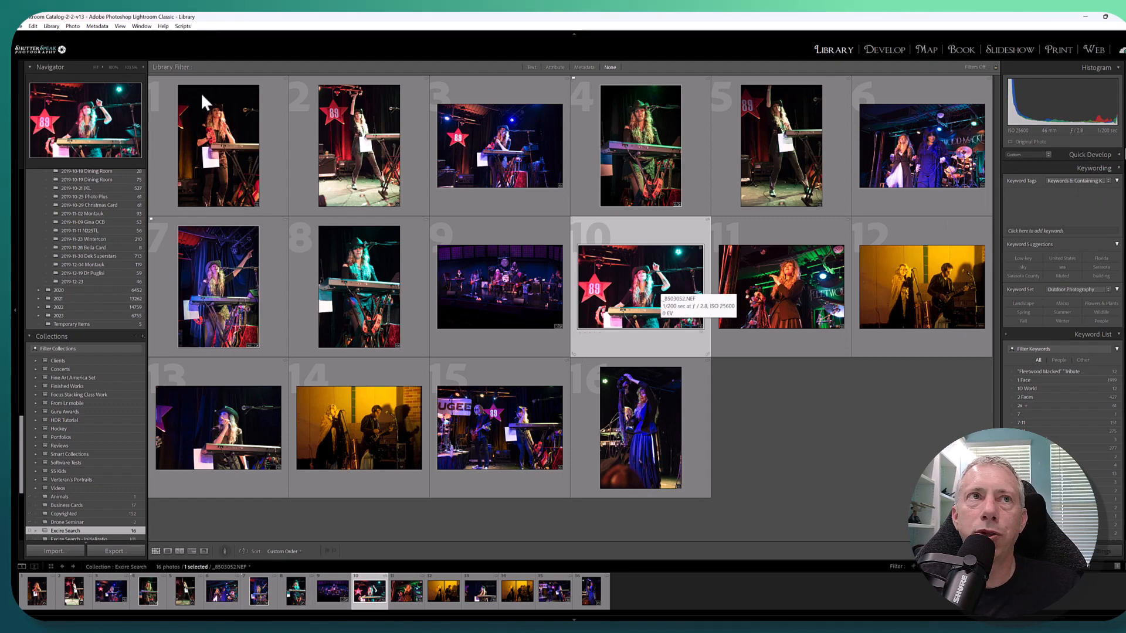
click(51, 26)
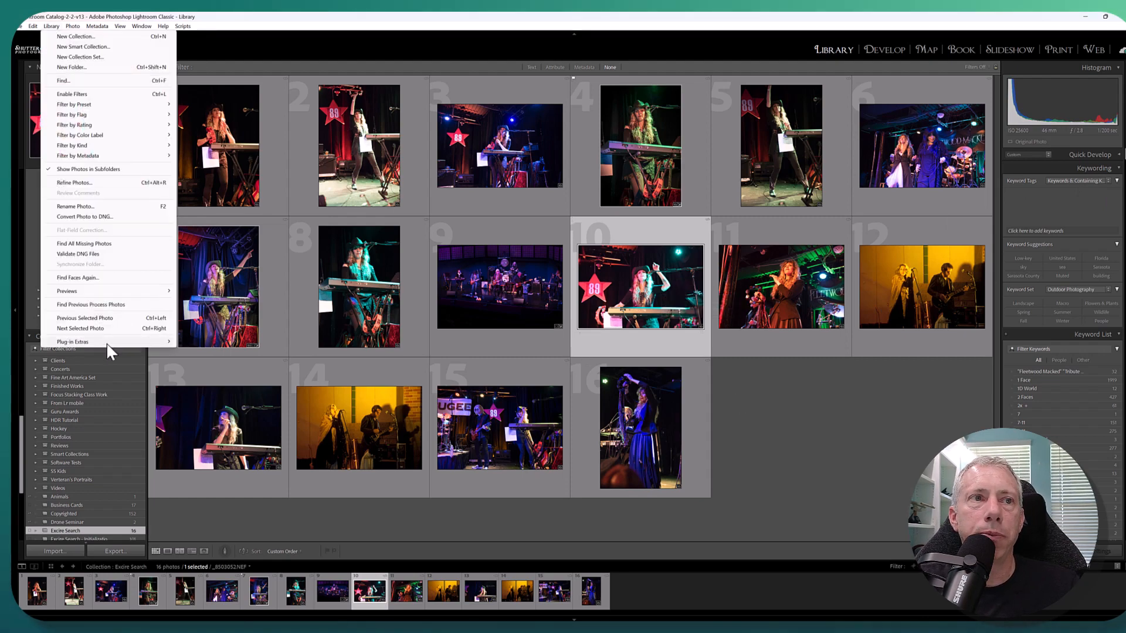
click(250, 496)
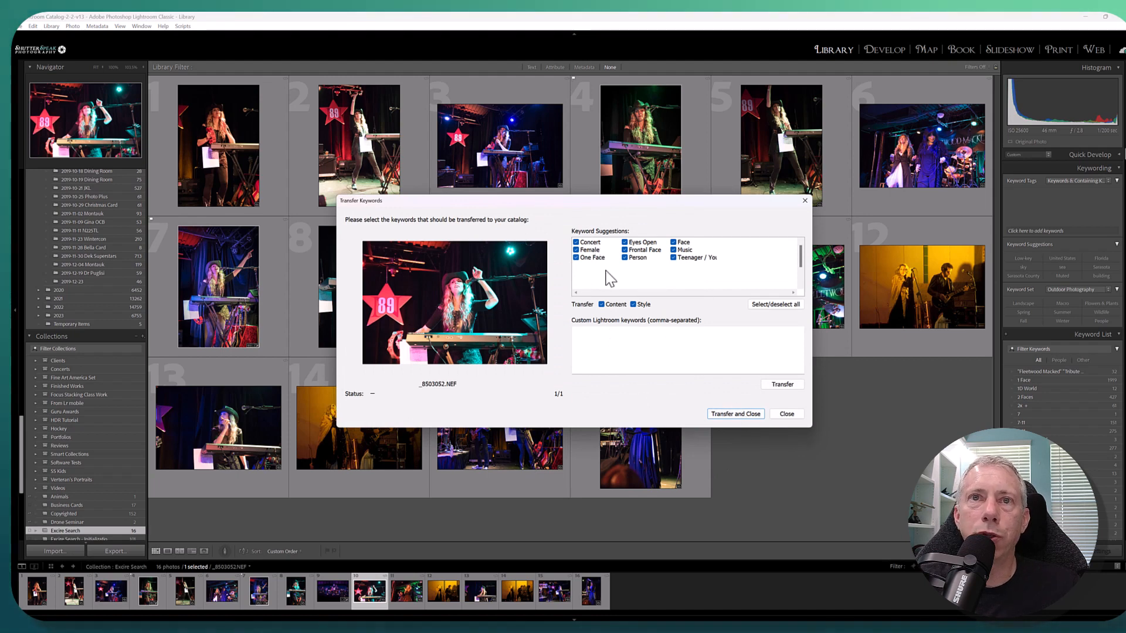
click(674, 258)
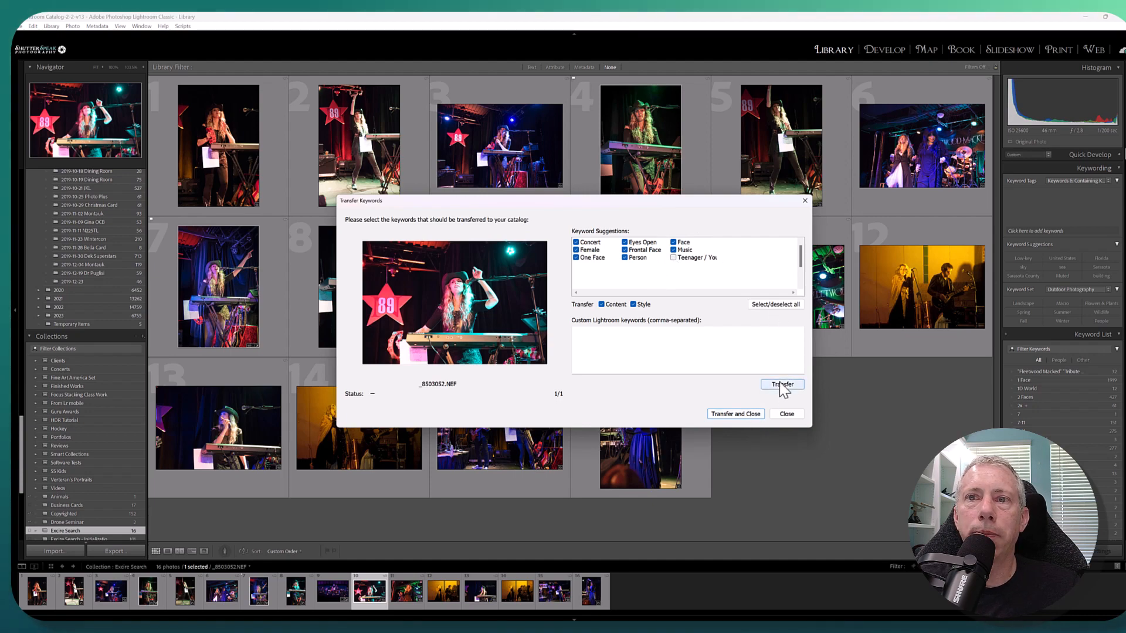
click(752, 416)
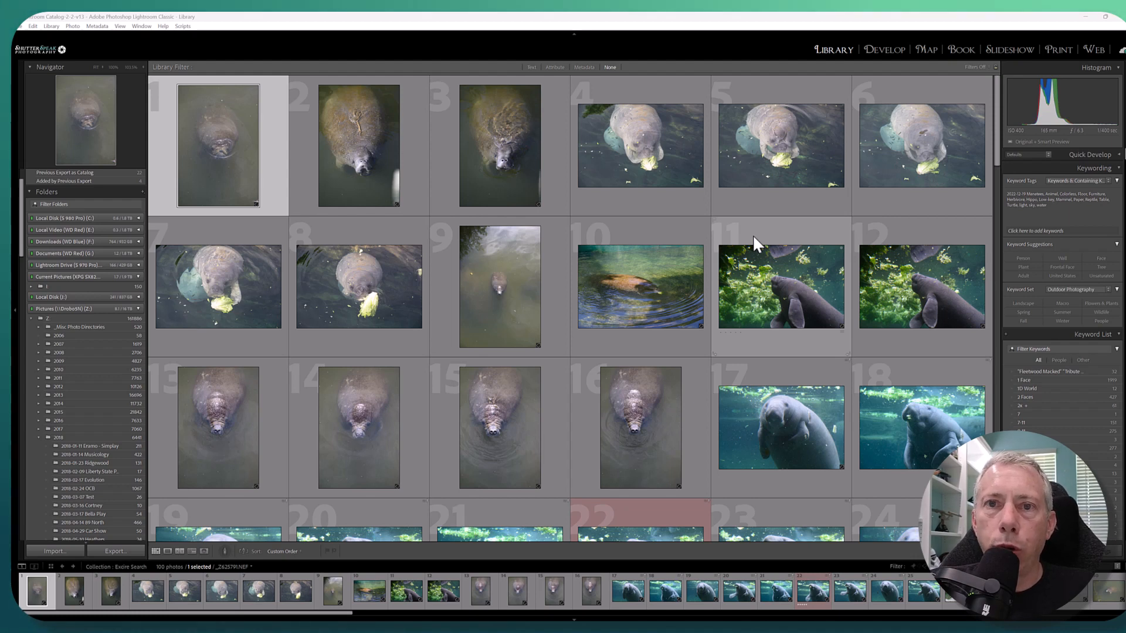
Select the first underwater manatee photo in the Excire Search collection and open it for a closer look
click(783, 448)
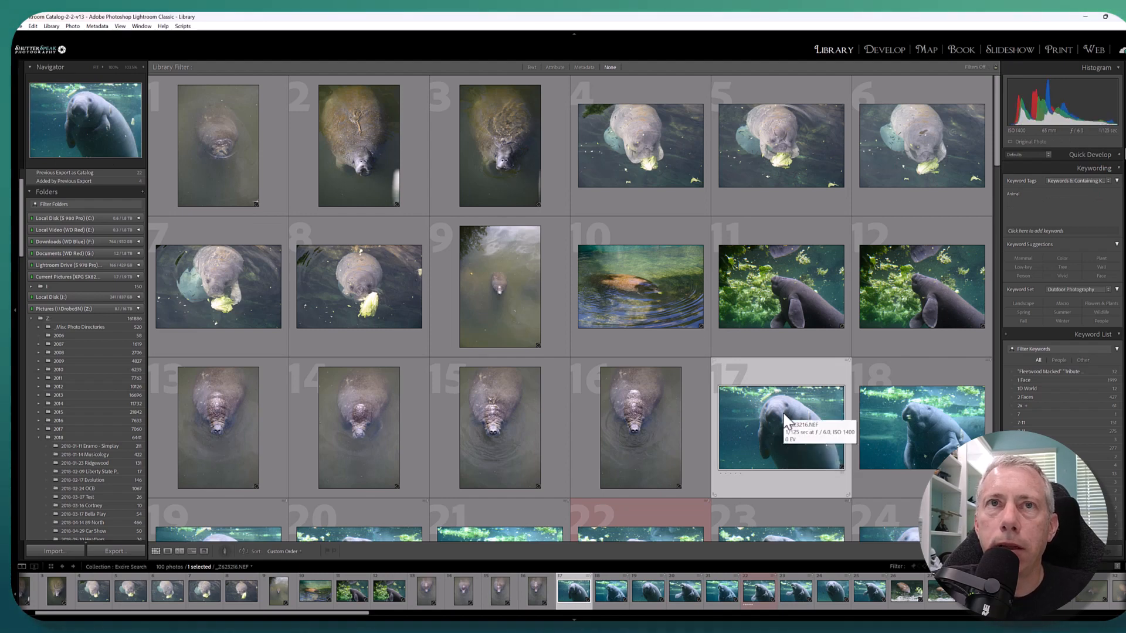
double_click(789, 378)
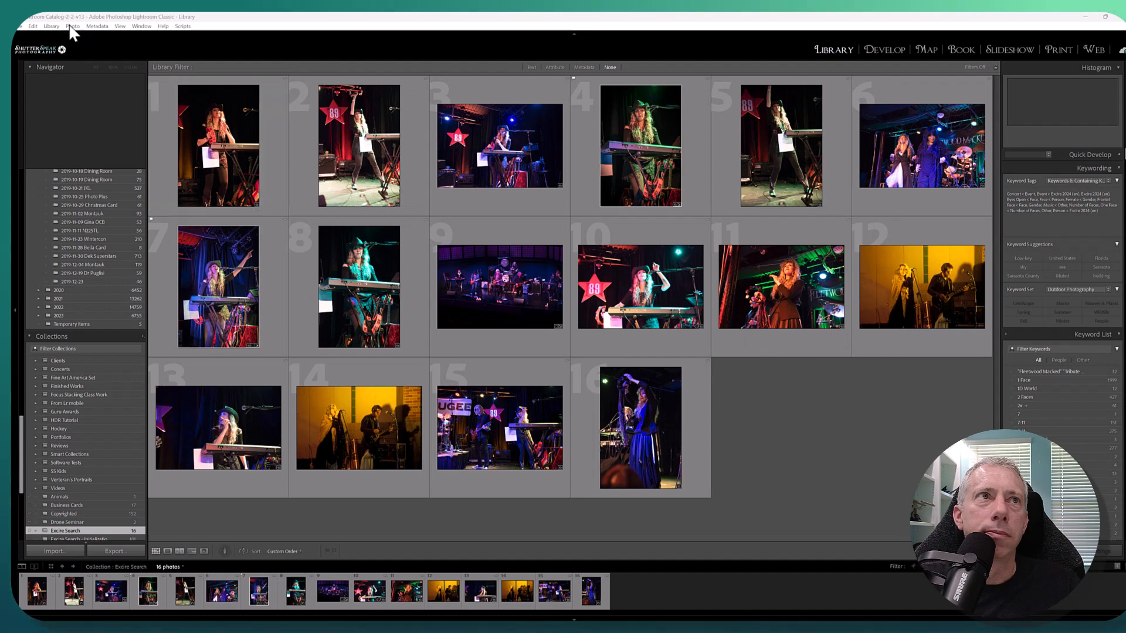
Search the whole catalog for the 100 most aesthetic photos and open the Milky Way beach photo at a larger size
click(51, 27)
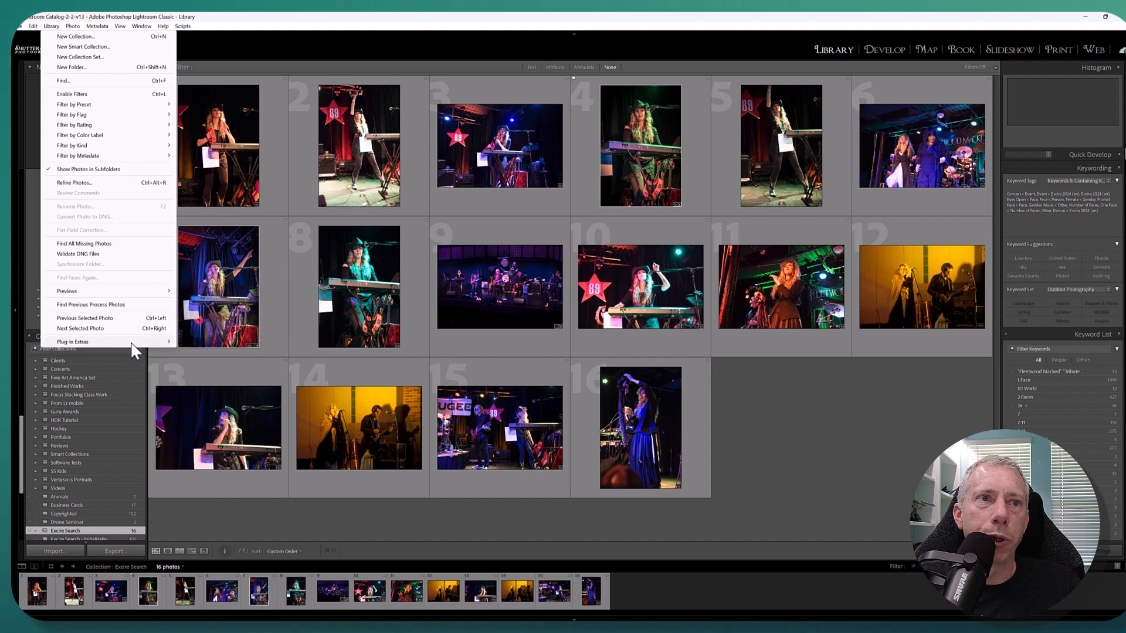
mouse_move(134, 342)
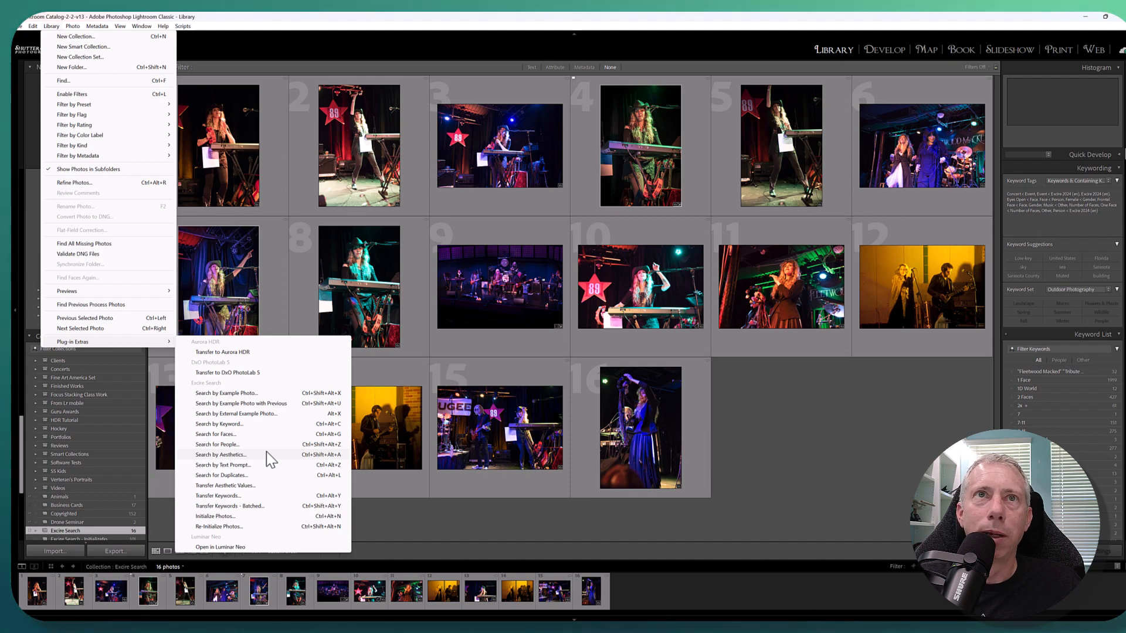
click(575, 522)
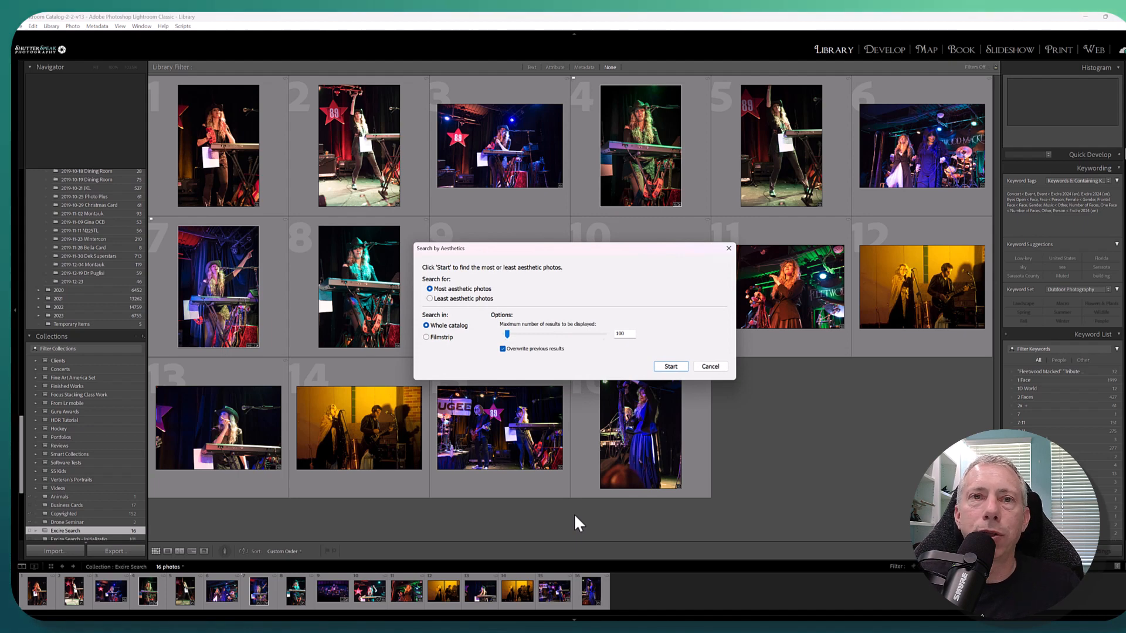
click(671, 366)
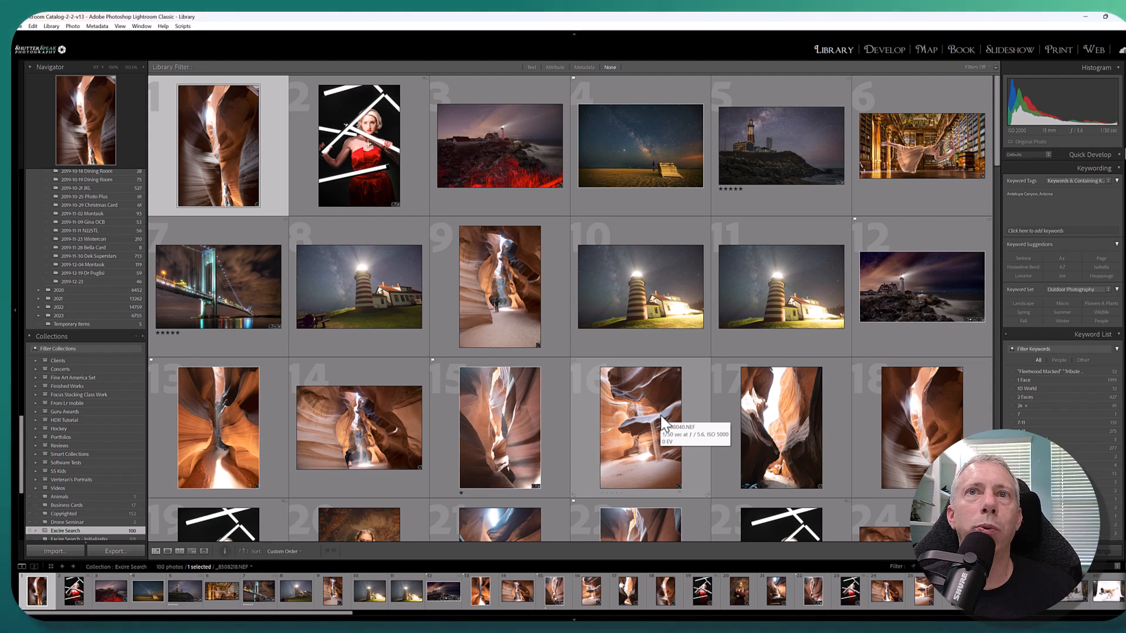
click(622, 133)
key(e)
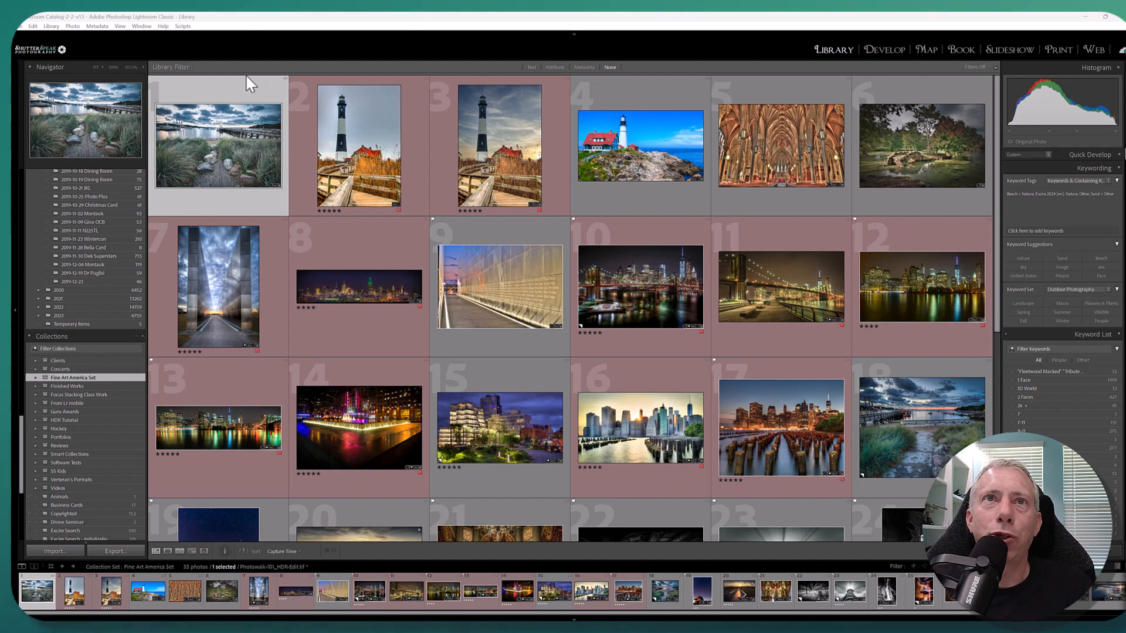
Start an Excire search by external example photo
click(54, 24)
click(55, 24)
click(55, 27)
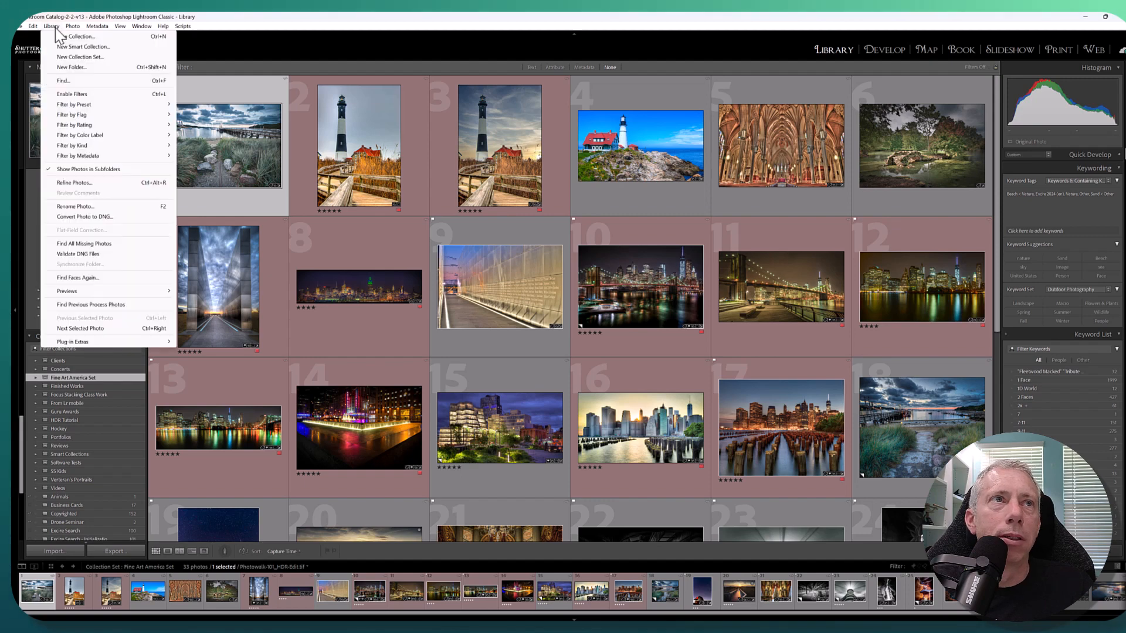
mouse_move(112, 342)
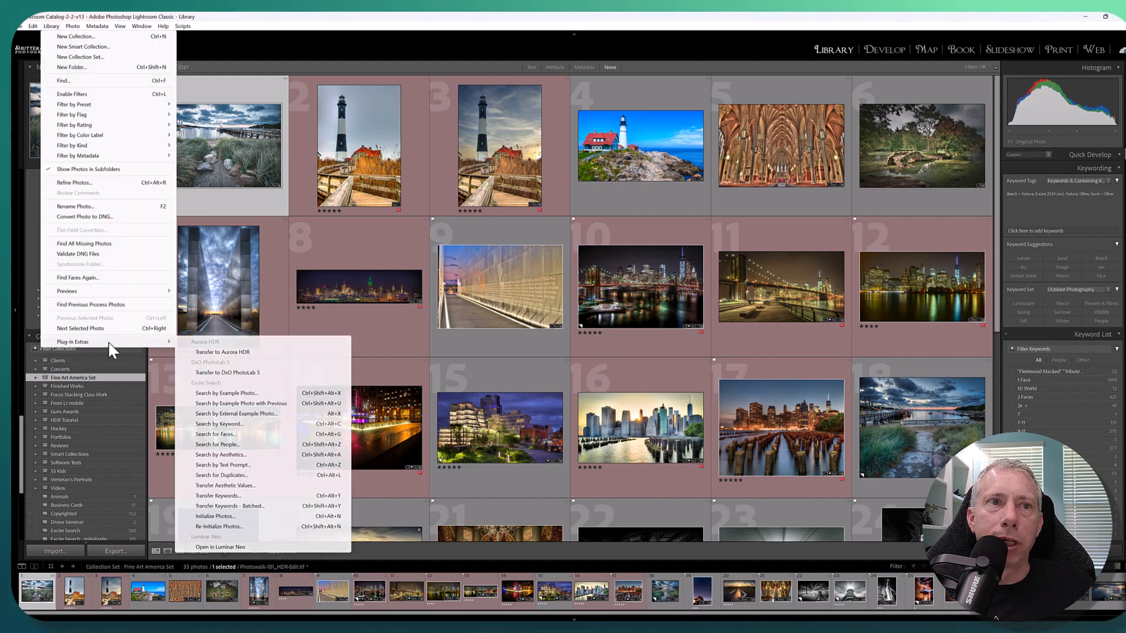
click(252, 414)
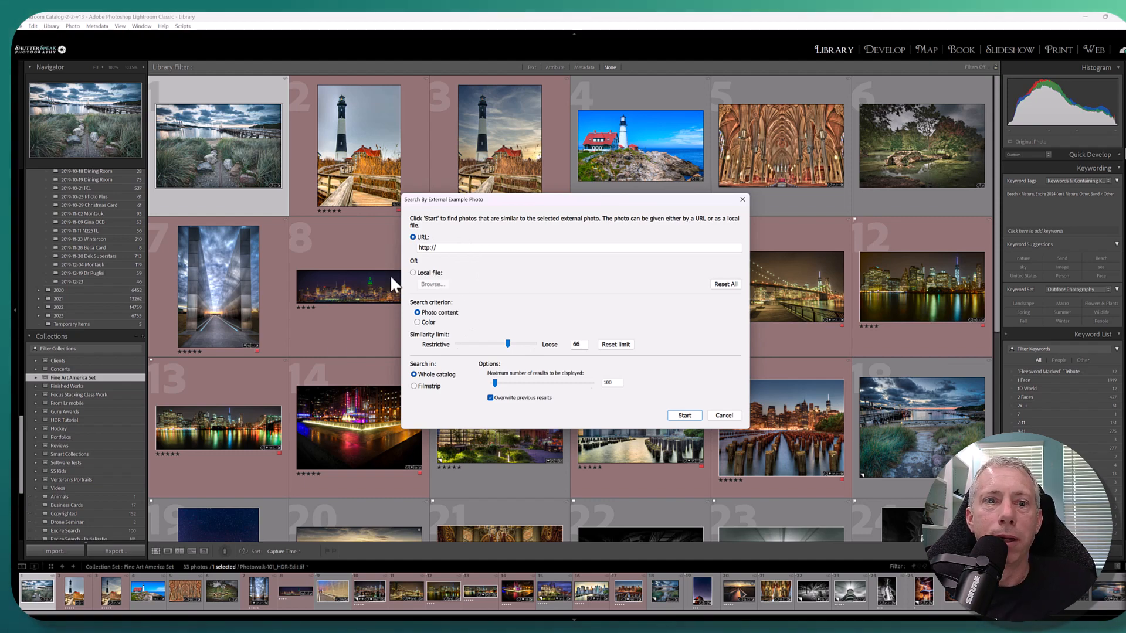
Switch to the browser, open the Horseshoe Bend article's image in its own tab, and copy the image's web address
key(alt+Tab)
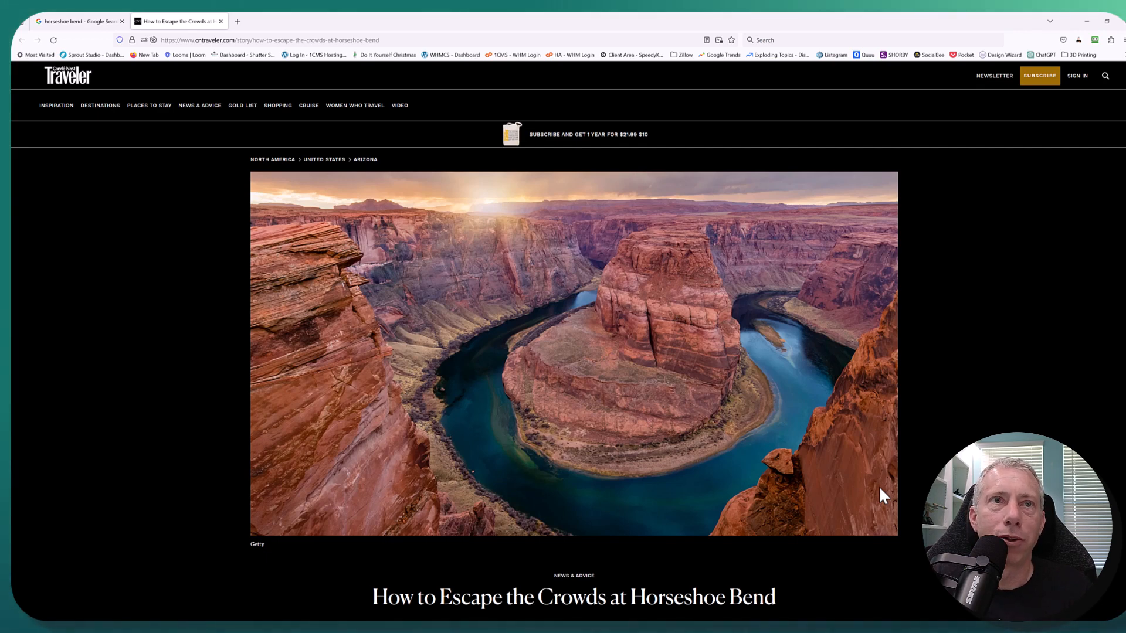
right_click(603, 260)
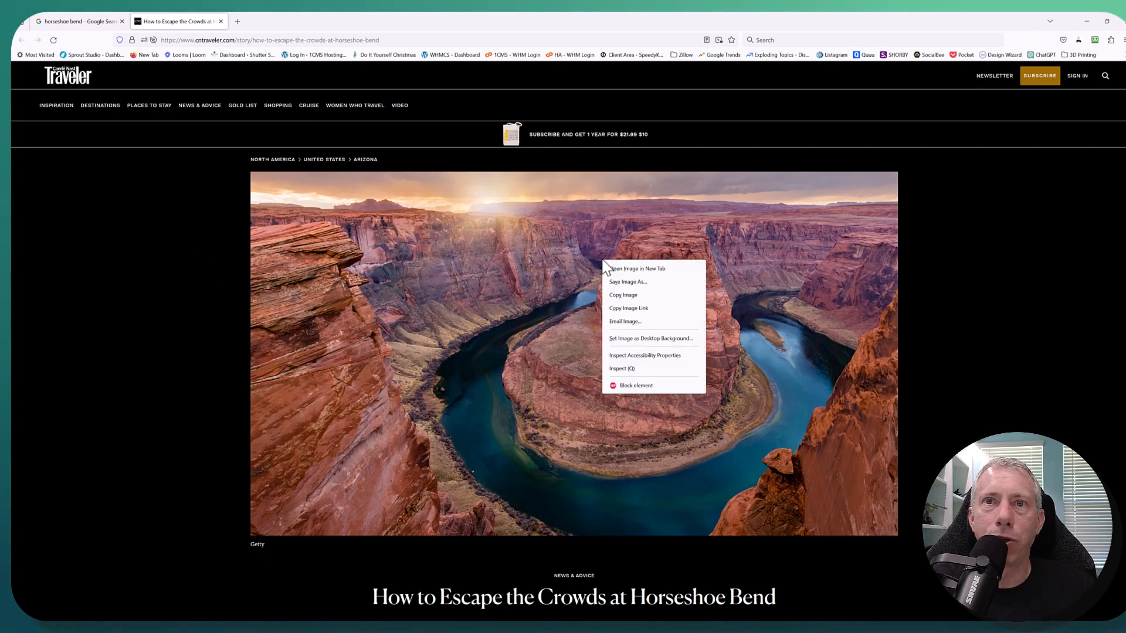
click(643, 269)
click(290, 20)
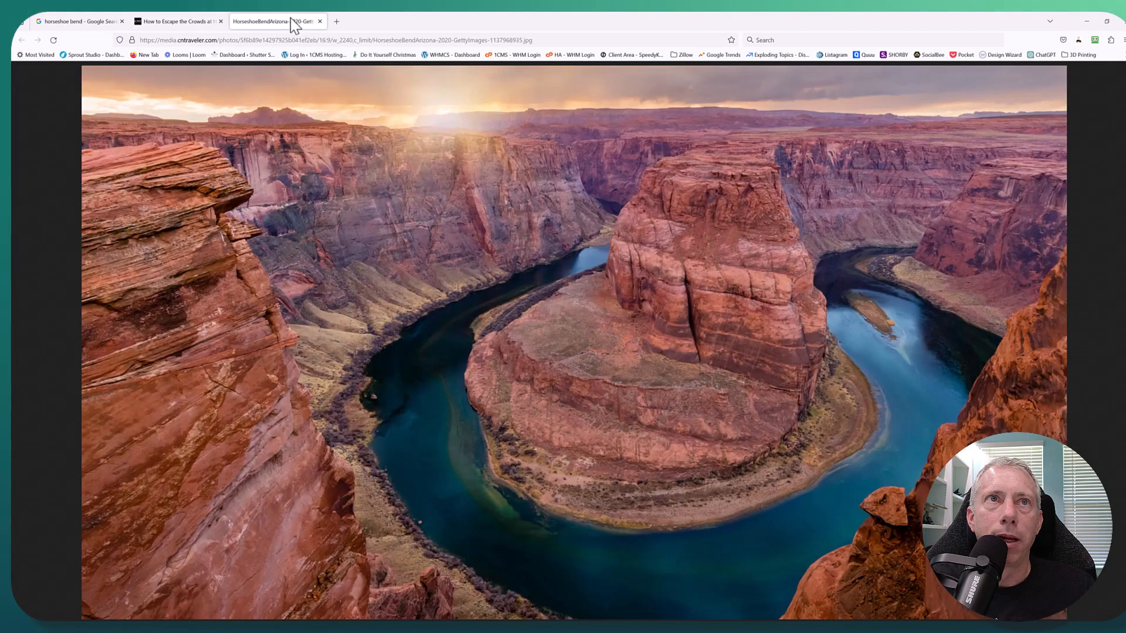
click(359, 41)
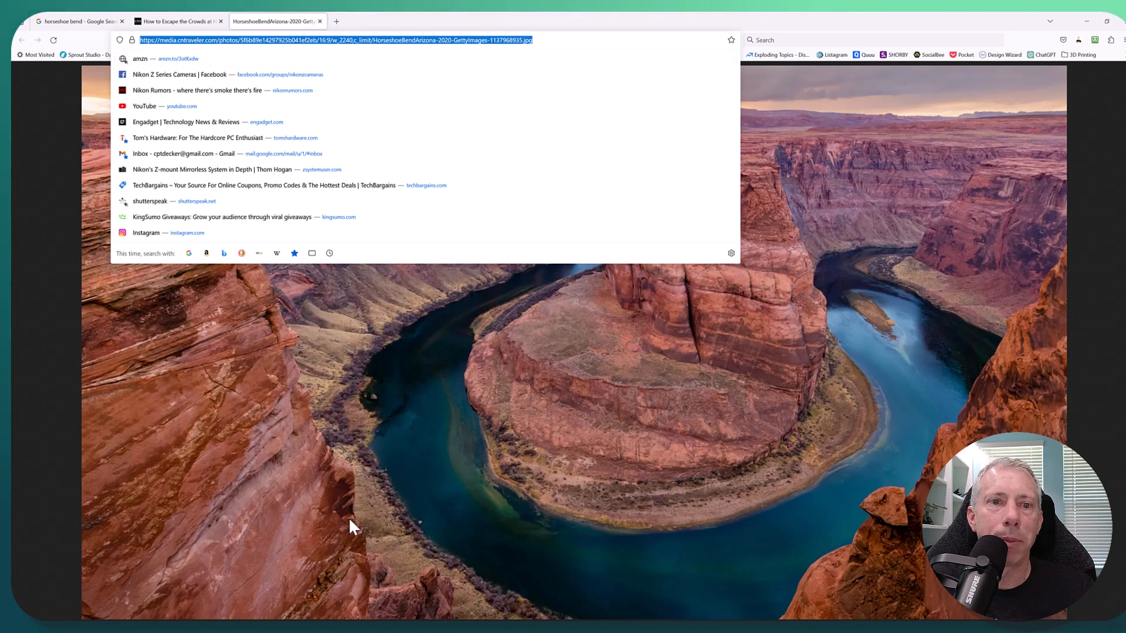
Return to Lightroom Classic, paste the image URL, and search the whole catalog by photo content with similarity limit 66 and maximum 100 results
click(366, 628)
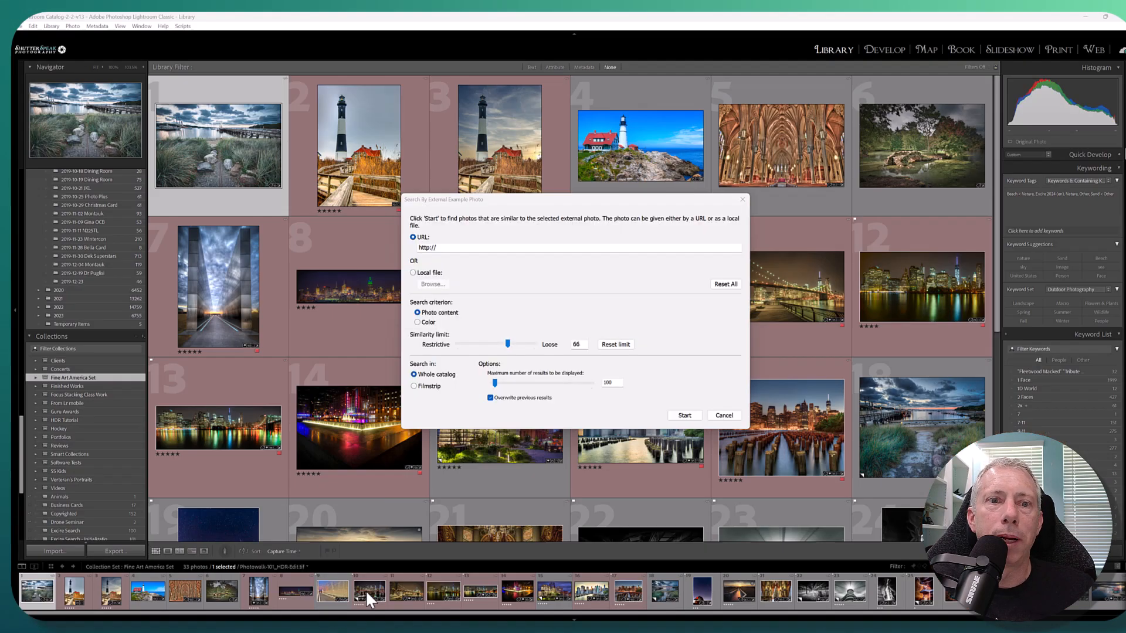
triple_click(452, 248)
key(ctrl+v)
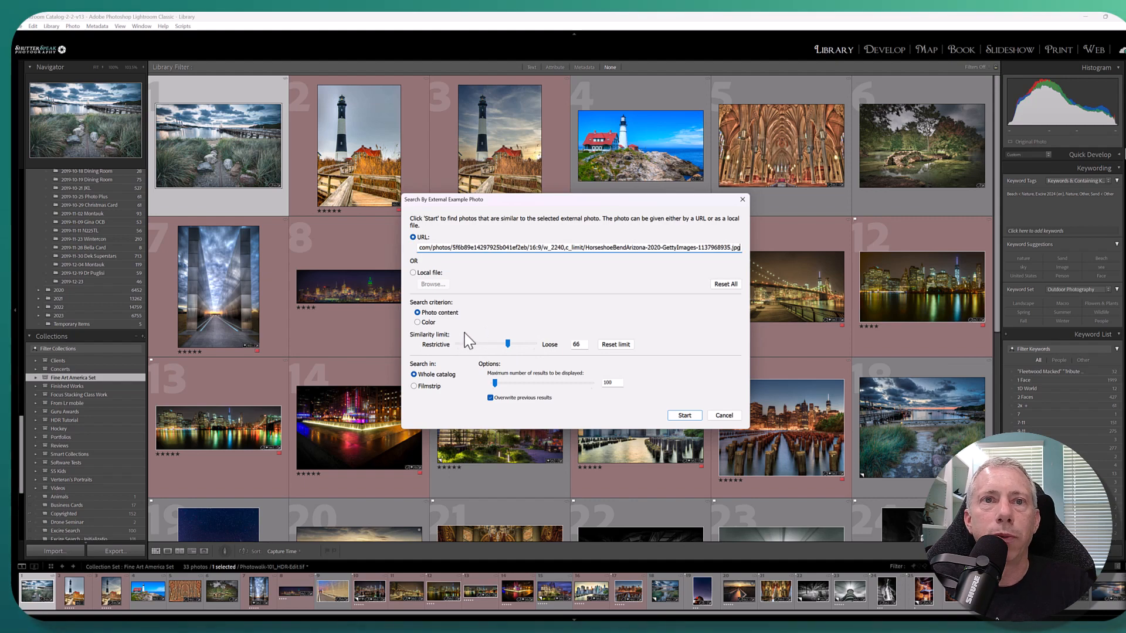
click(685, 416)
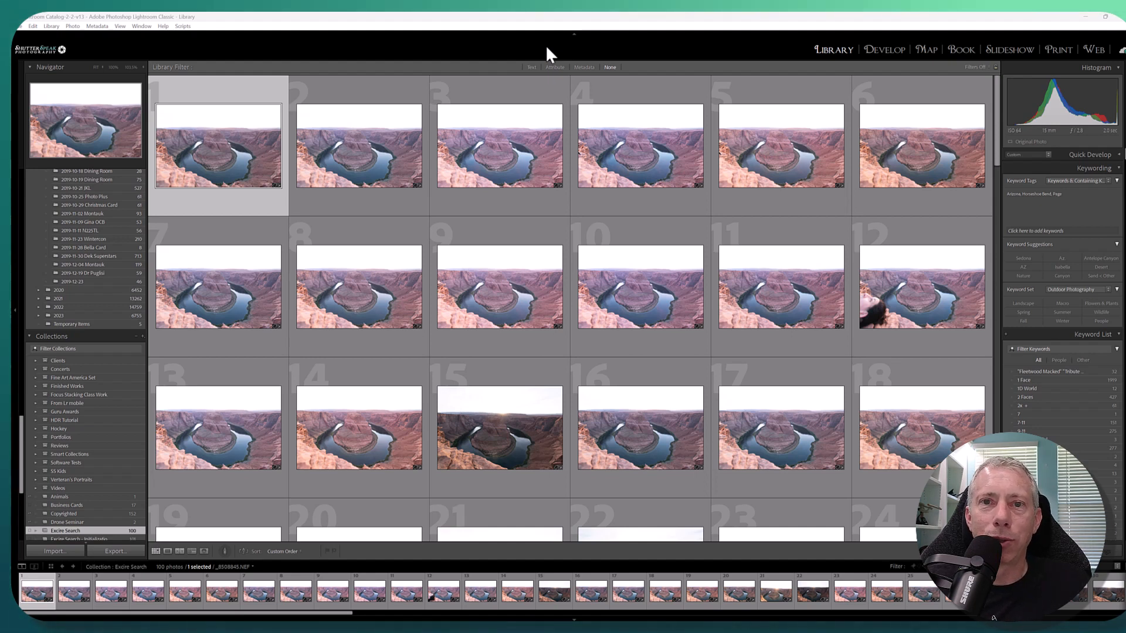
Run a search for near duplicates limited to the filmstrip, overwriting previous results and creating result collections in groups of 100
click(51, 26)
mouse_move(107, 345)
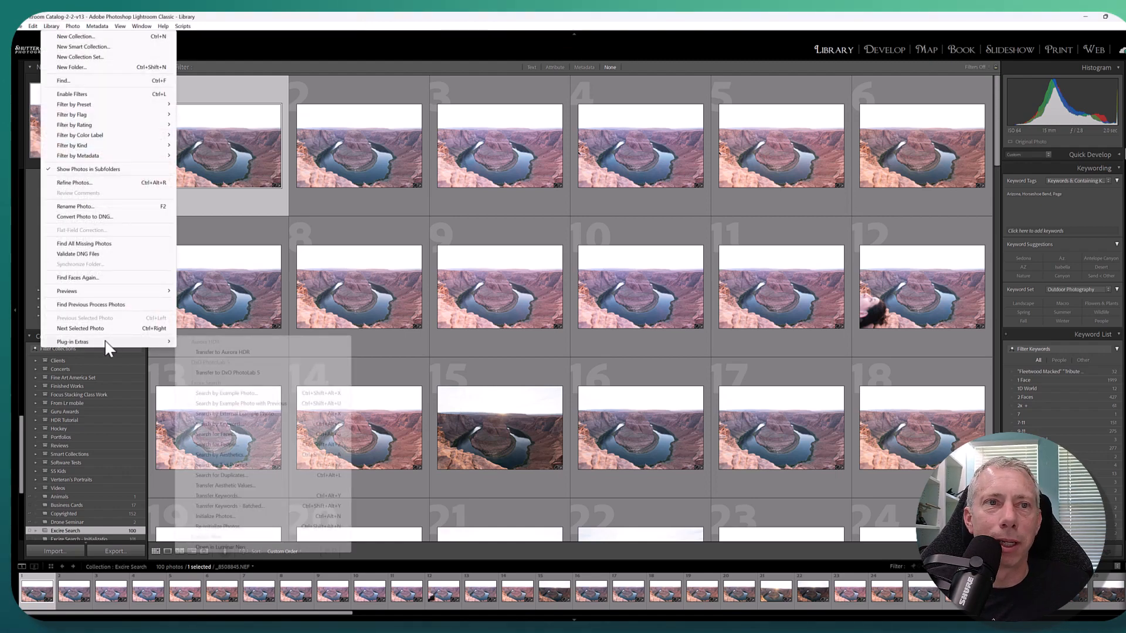
click(253, 477)
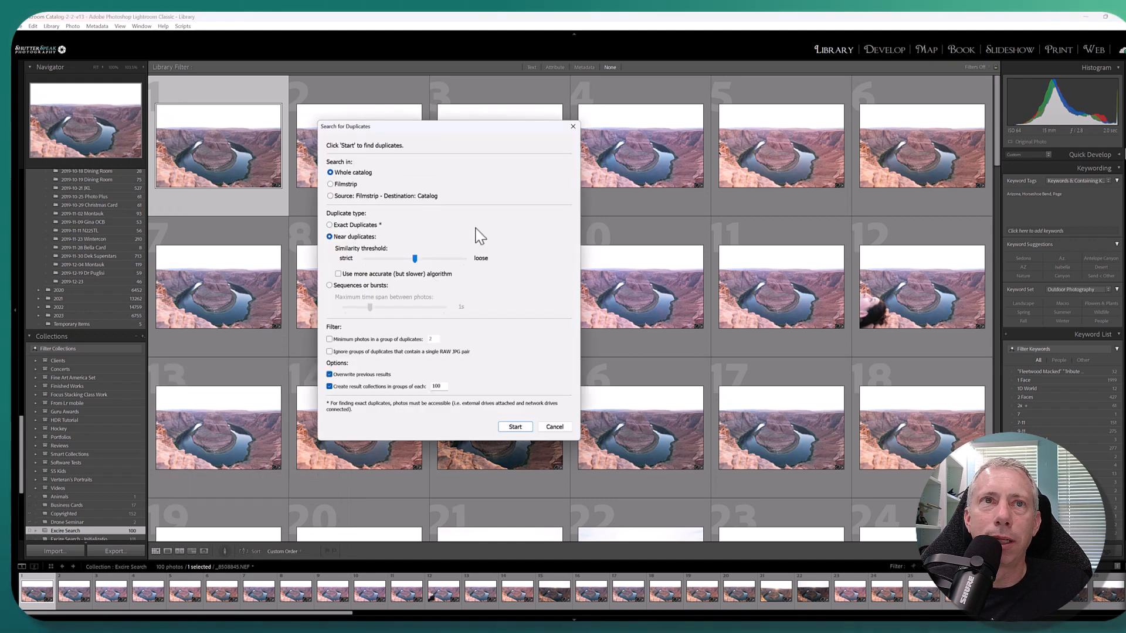
click(352, 186)
drag(499, 126, 687, 113)
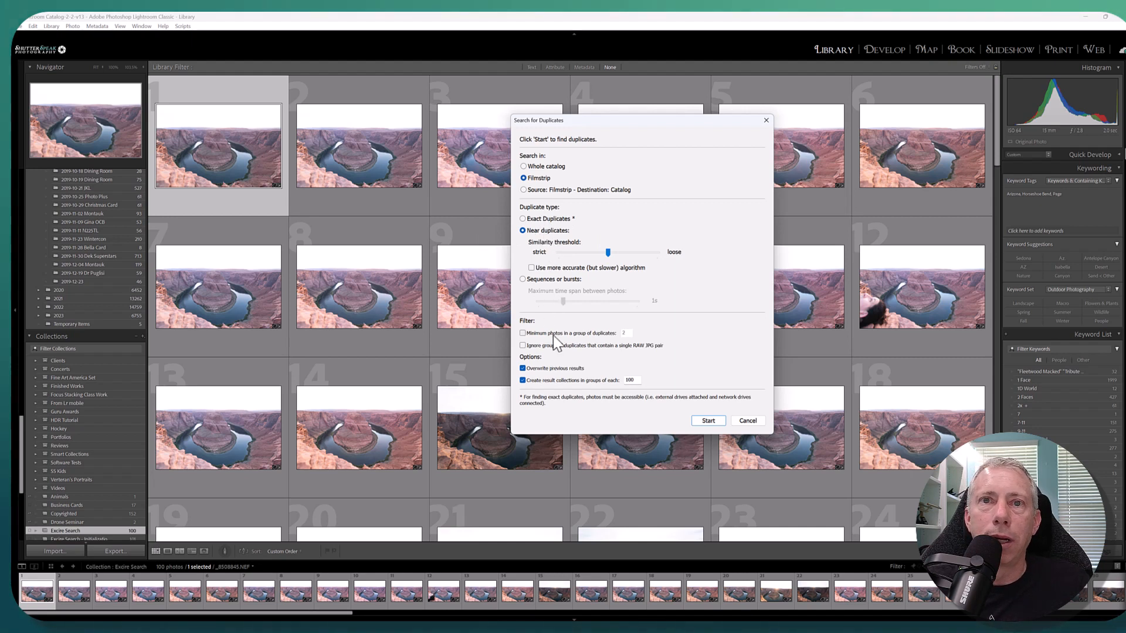
click(708, 421)
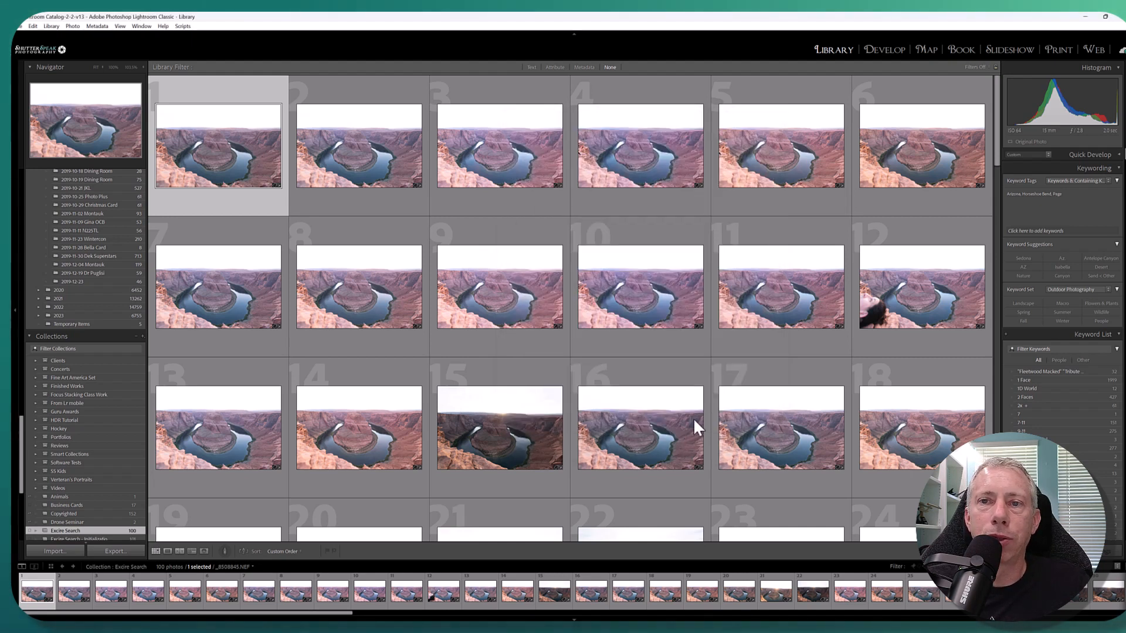